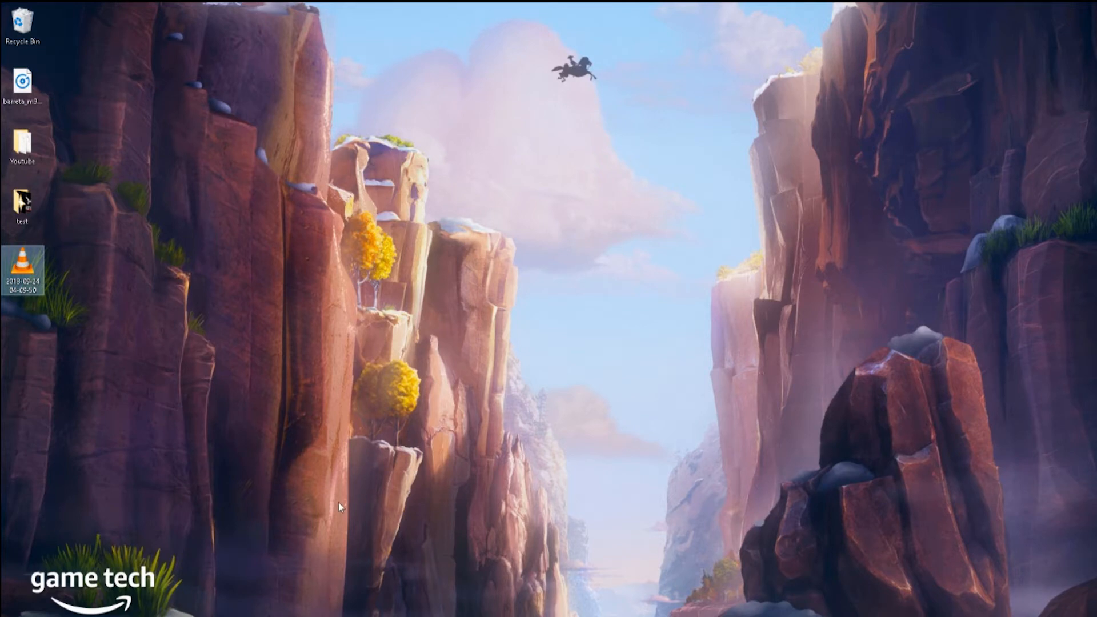
# - Launch Wwise 2017.2.4 (64-bit) from Wwise Launcher and open the recent project Lumberyard_SamplesProject_Wwise_LTX_2017.2.4
pyautogui.hotkey('alt', 'Tab')
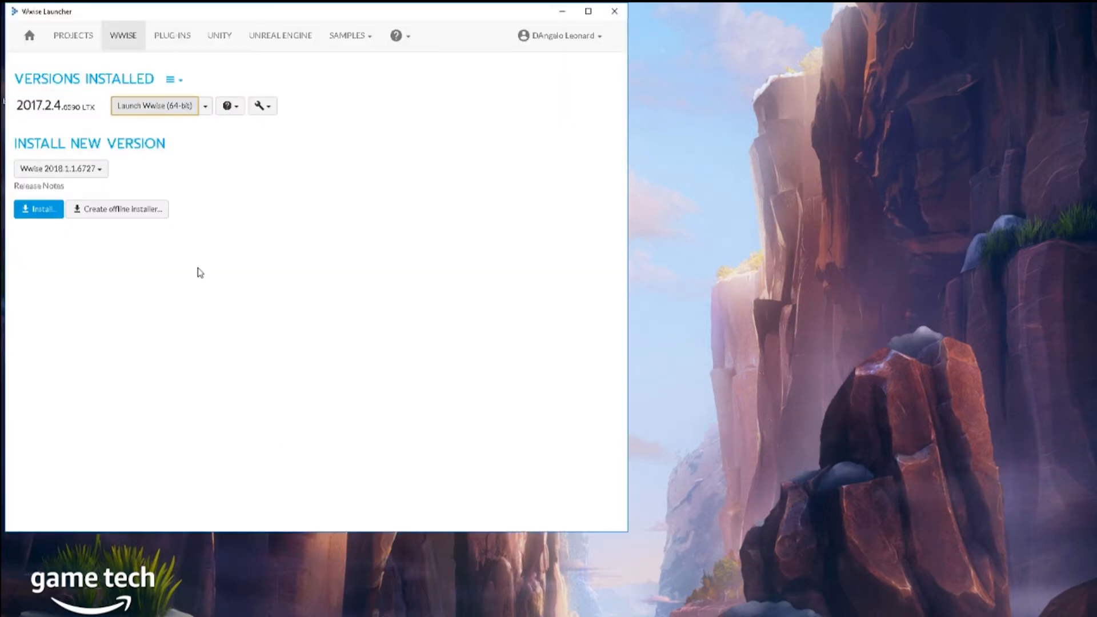
pyautogui.click(157, 109)
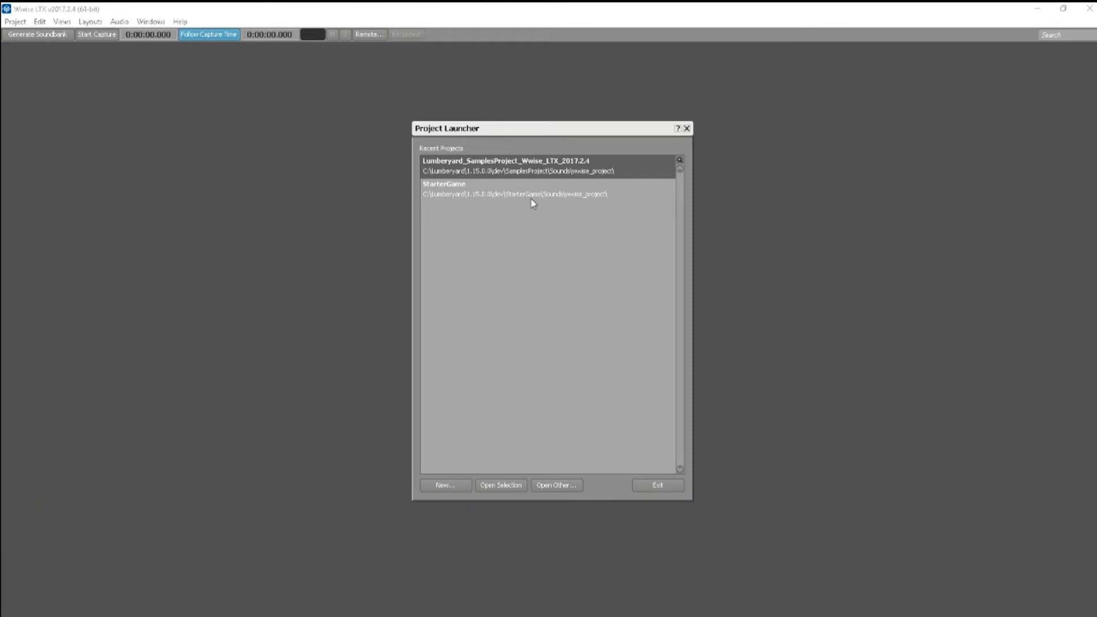
pyautogui.doubleClick(536, 165)
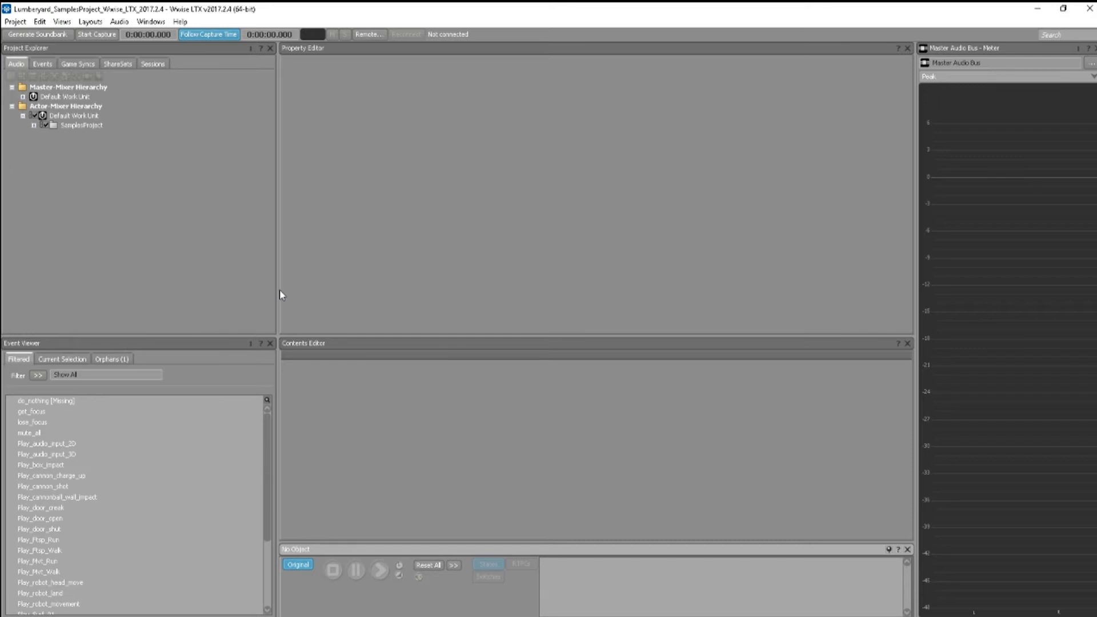
# - Create a virtual folder named YoutubeSandbox inside the SamplesProject folder of the Actor-Mixer Hierarchy
pyautogui.click(34, 125)
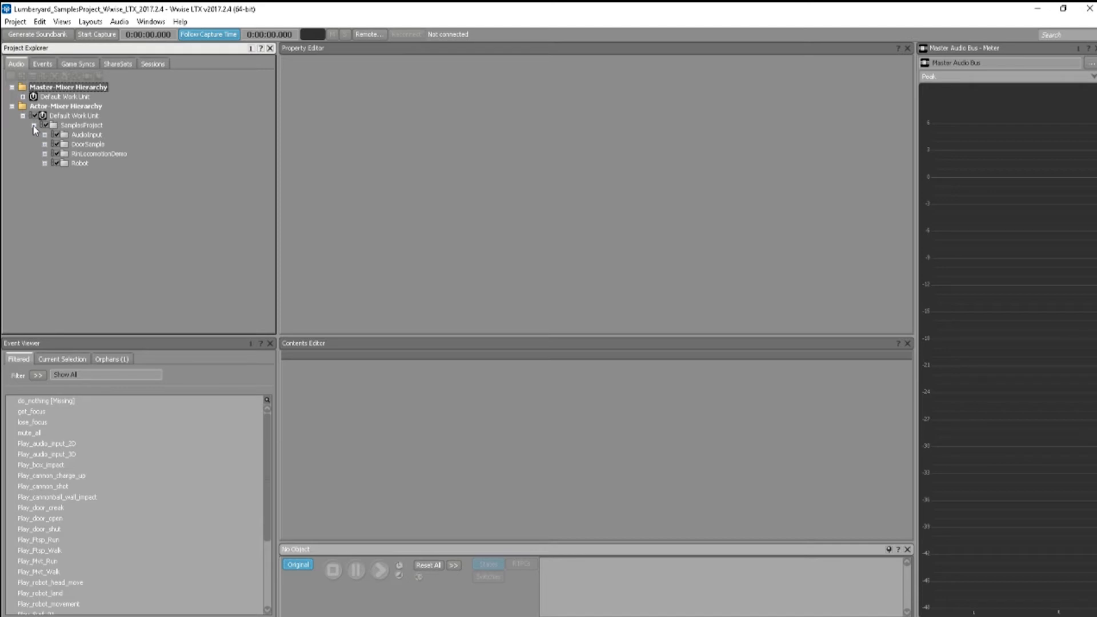
pyautogui.rightClick(84, 127)
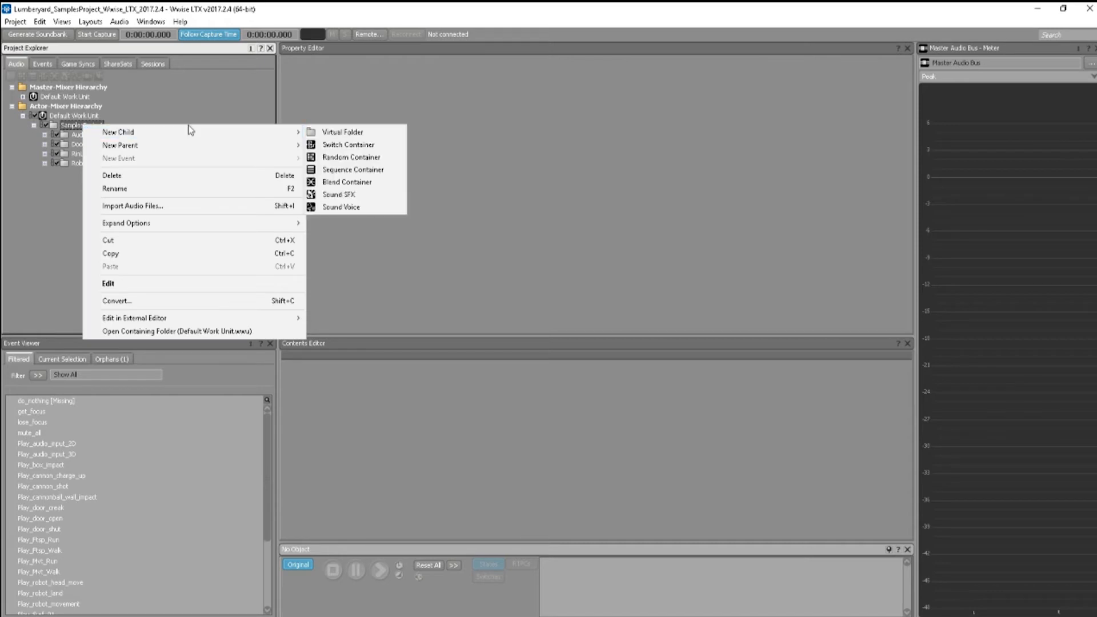
pyautogui.moveTo(284, 139)
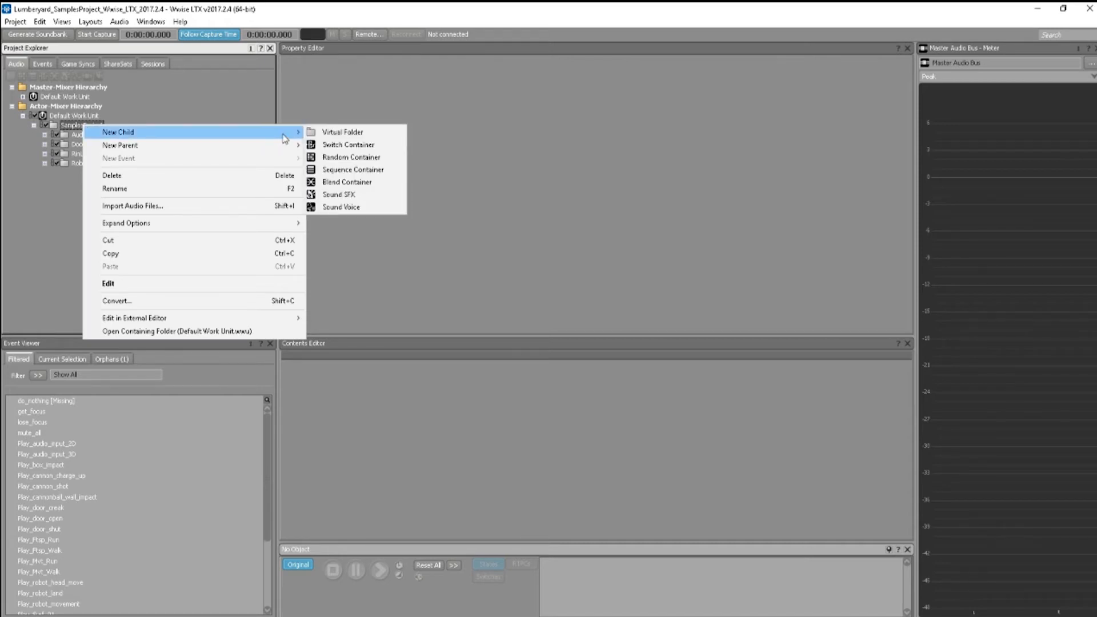
pyautogui.click(345, 136)
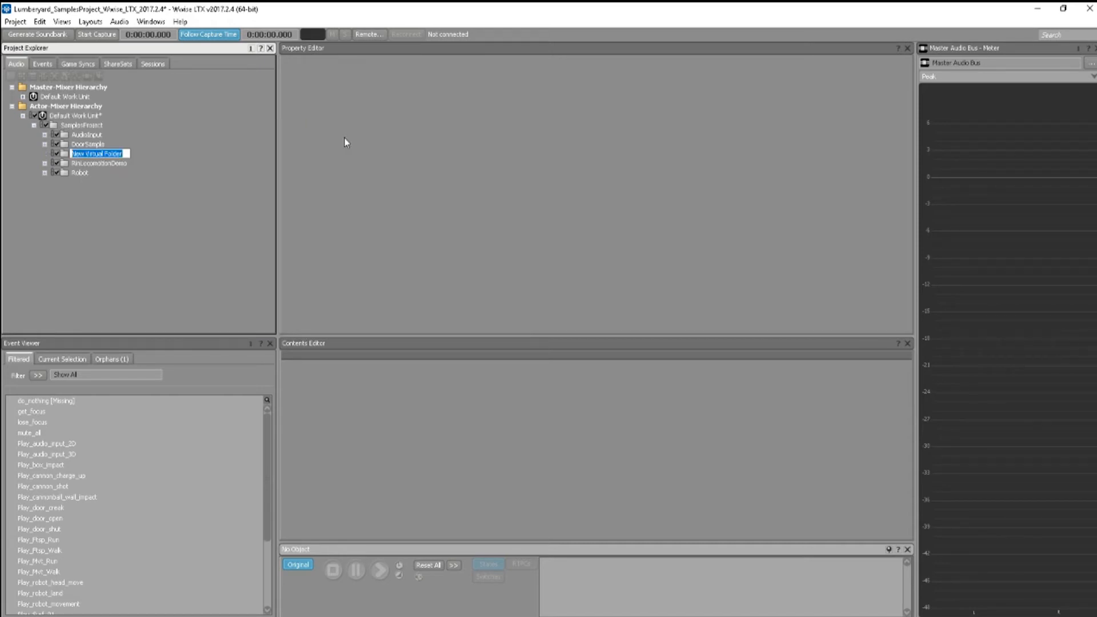
pyautogui.write('YoutubeSandbox')
pyautogui.press('Return')
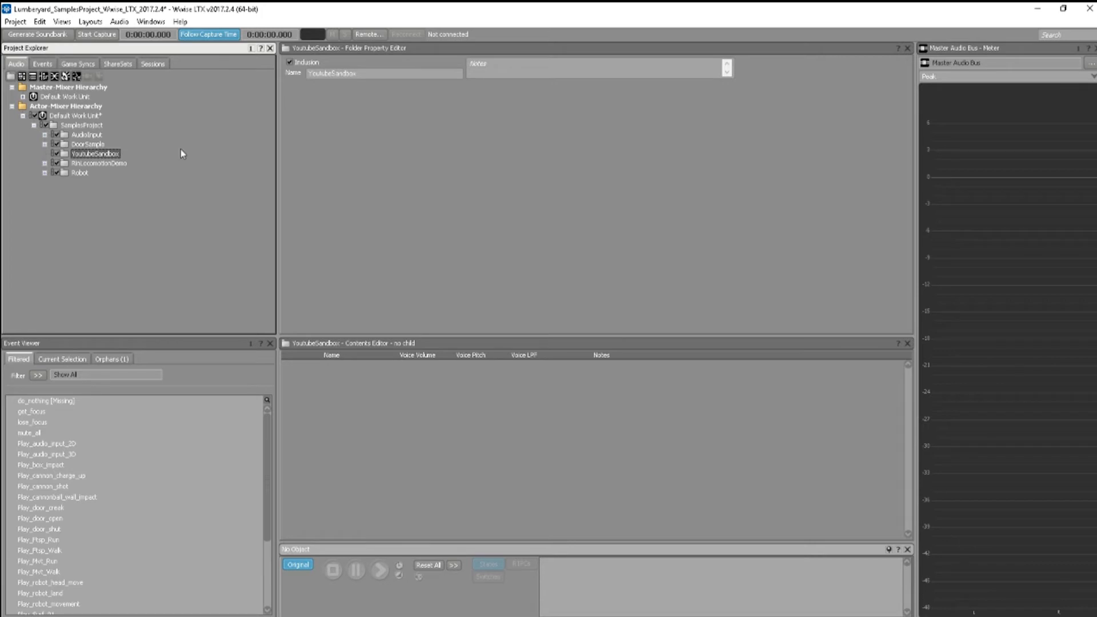
# - Import the barreta_m9 WAV file from the Desktop into the YoutubeSandbox folder as Sound SFX
pyautogui.rightClick(99, 156)
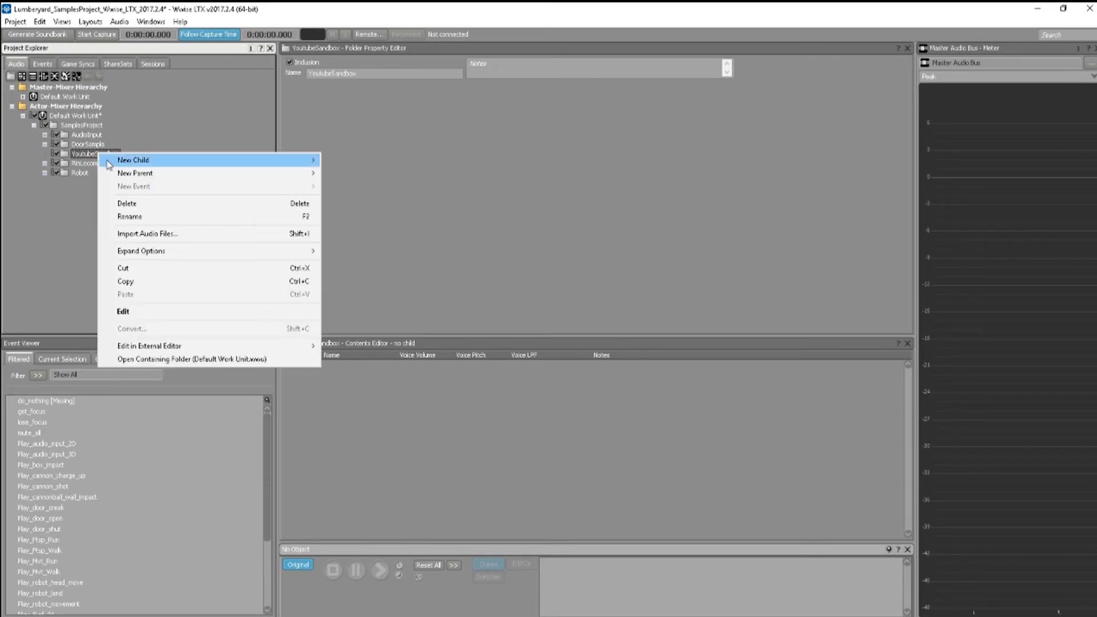
pyautogui.click(167, 236)
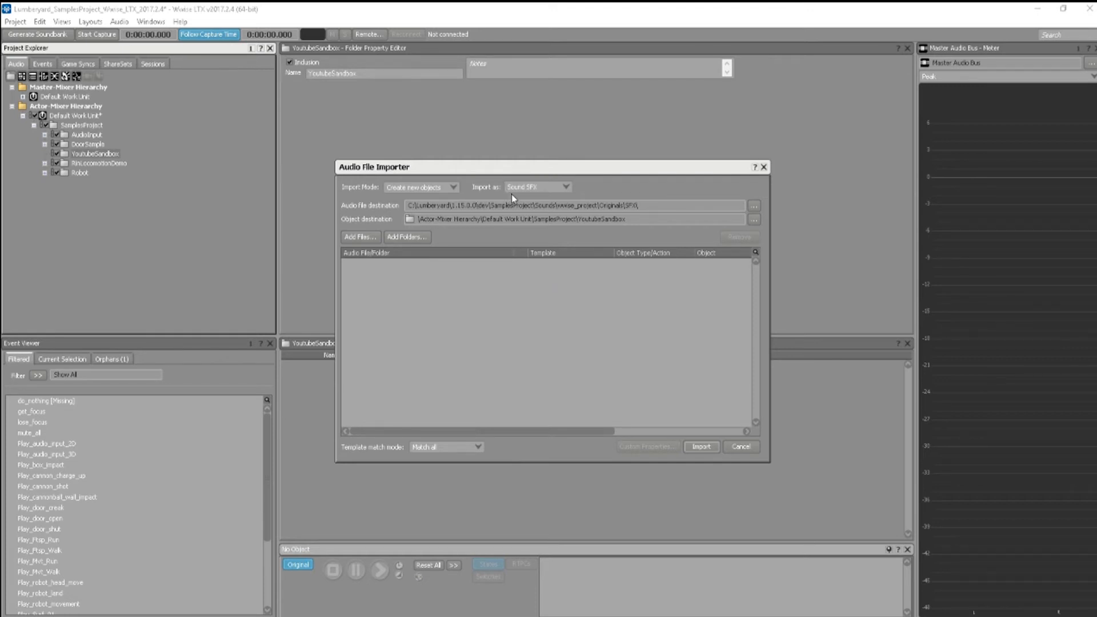
pyautogui.click(362, 239)
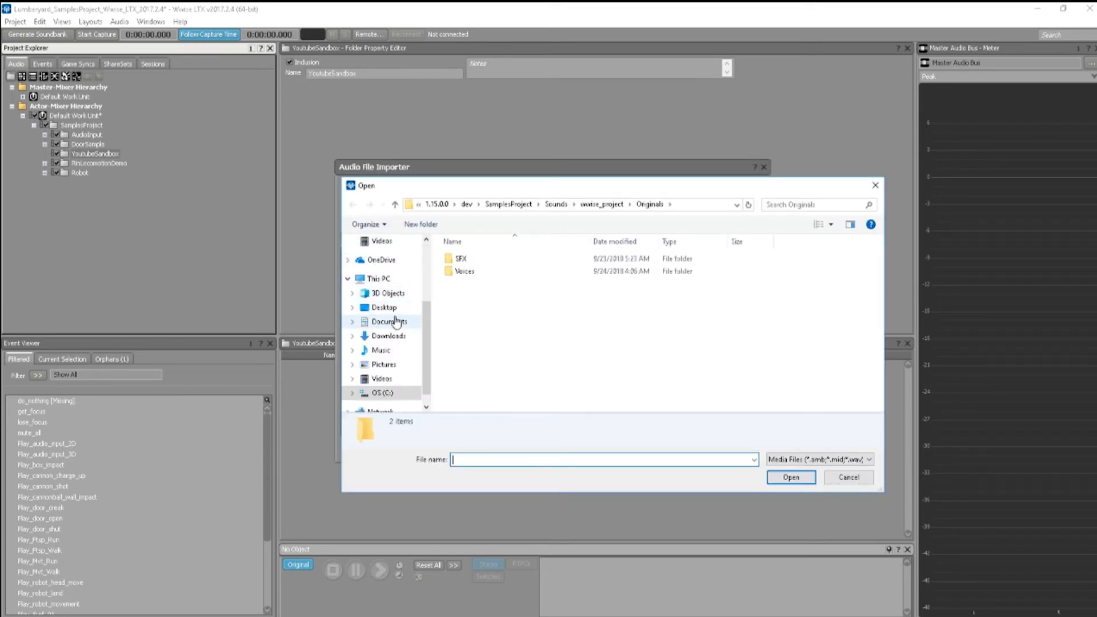
pyautogui.click(395, 312)
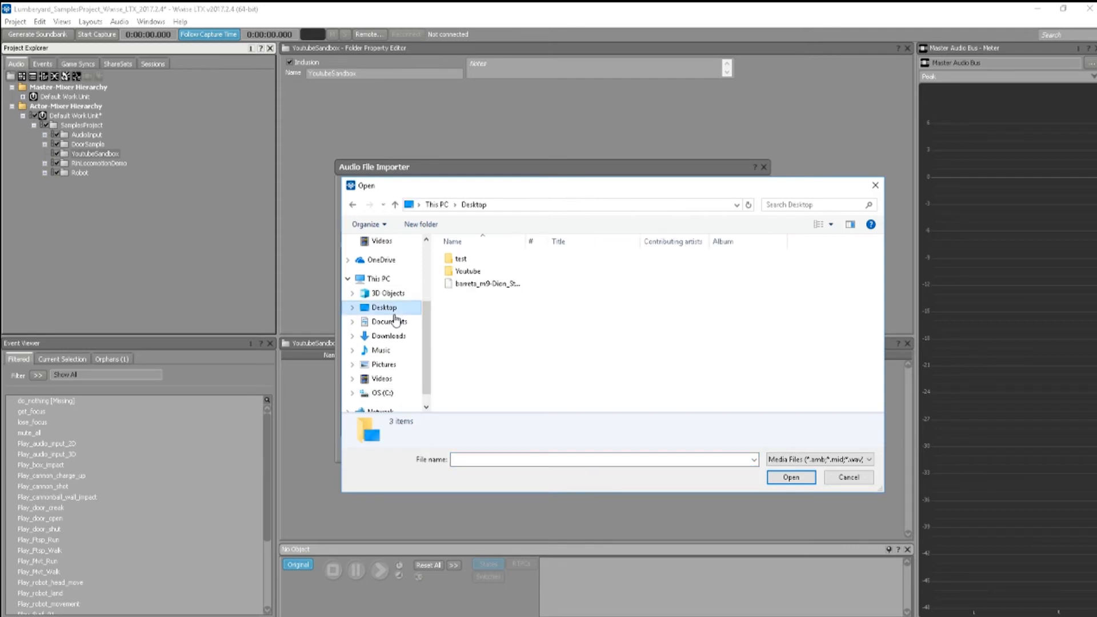
pyautogui.click(485, 286)
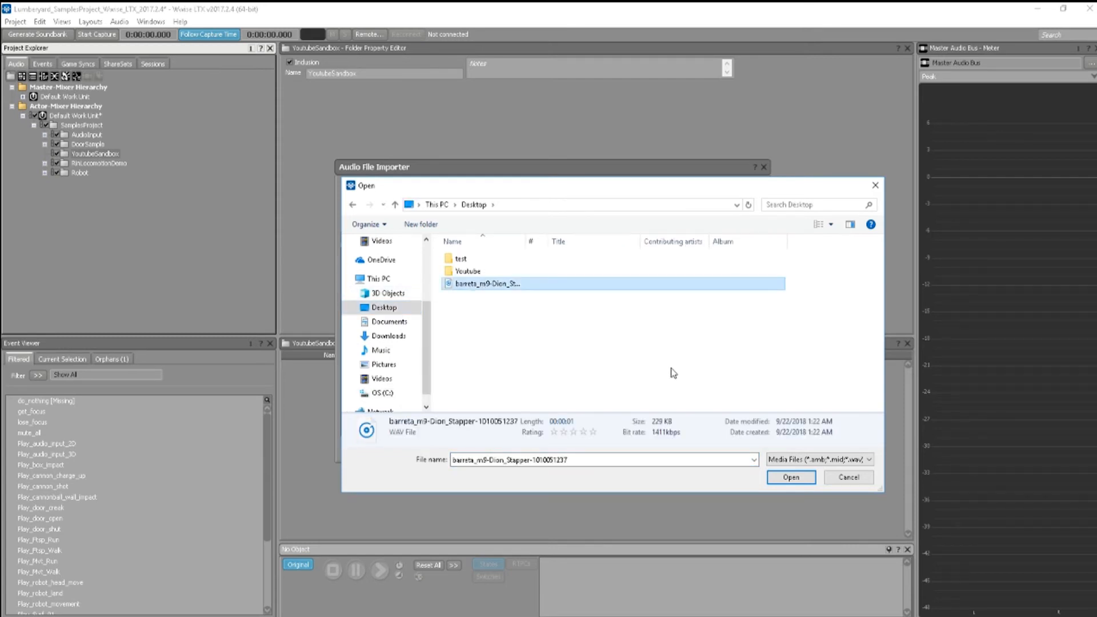
pyautogui.click(791, 479)
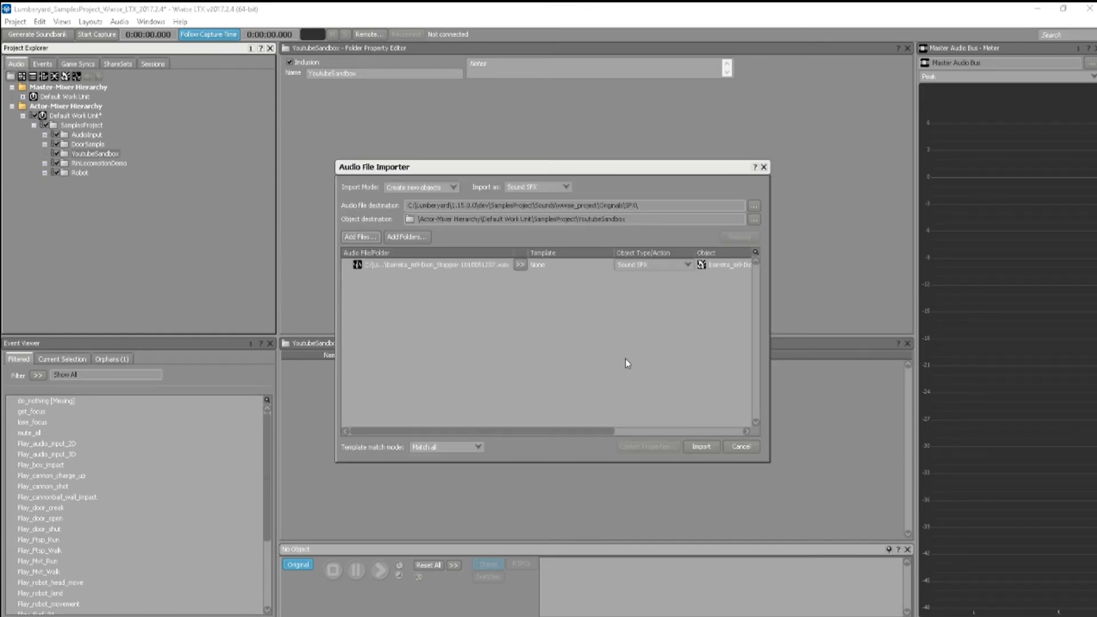
pyautogui.click(699, 448)
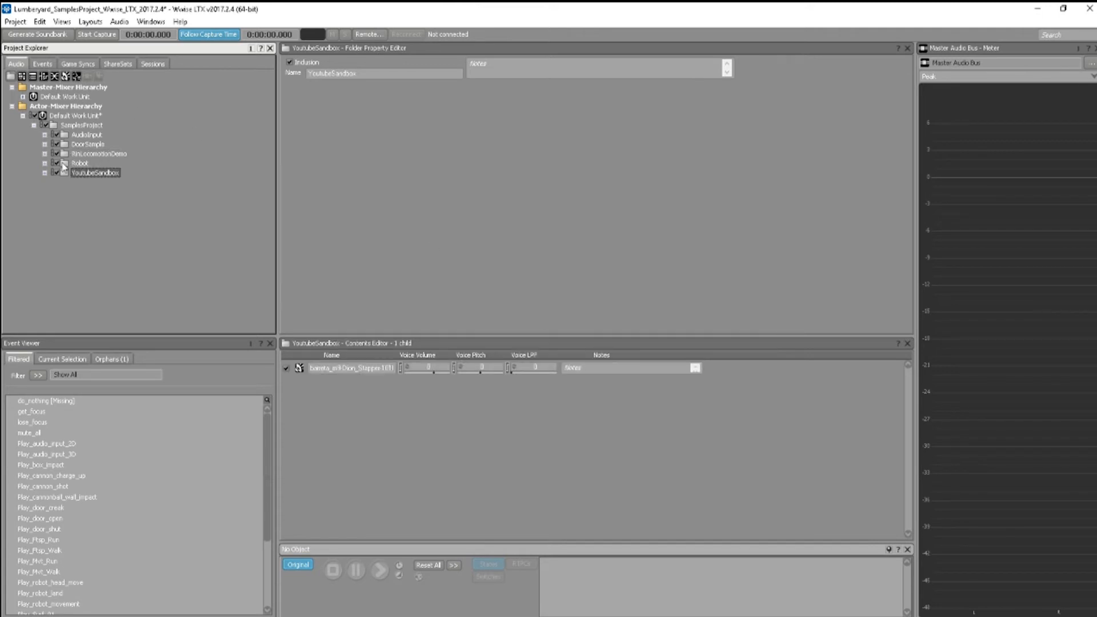
# - Select the imported barreta_m9 sound inside YoutubeSandbox and play it back
pyautogui.click(40, 174)
pyautogui.click(43, 176)
pyautogui.click(110, 186)
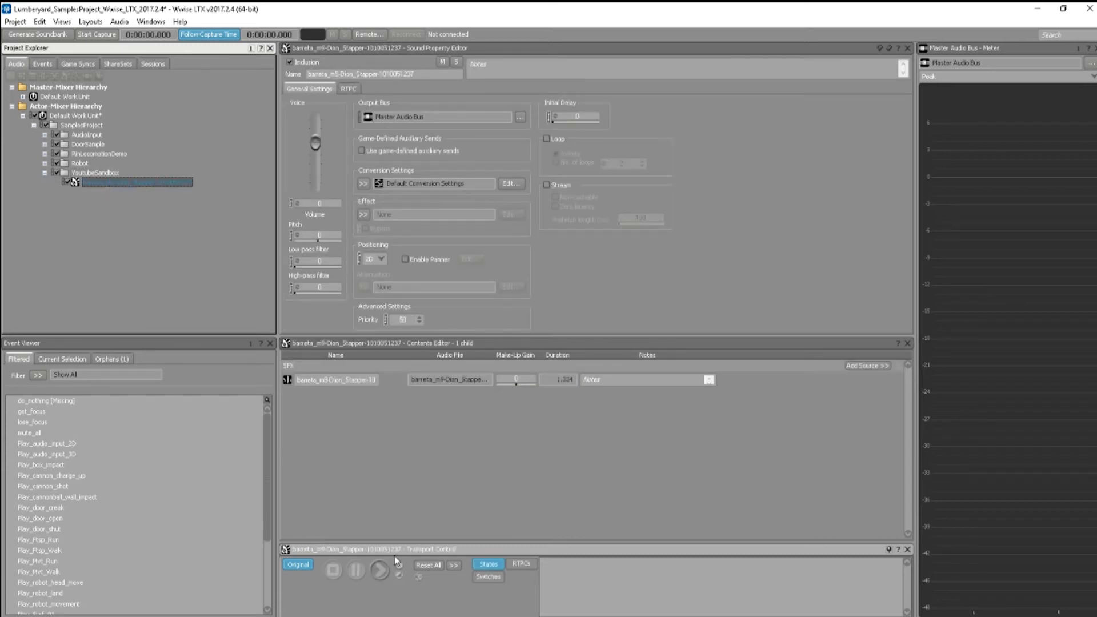
pyautogui.click(379, 570)
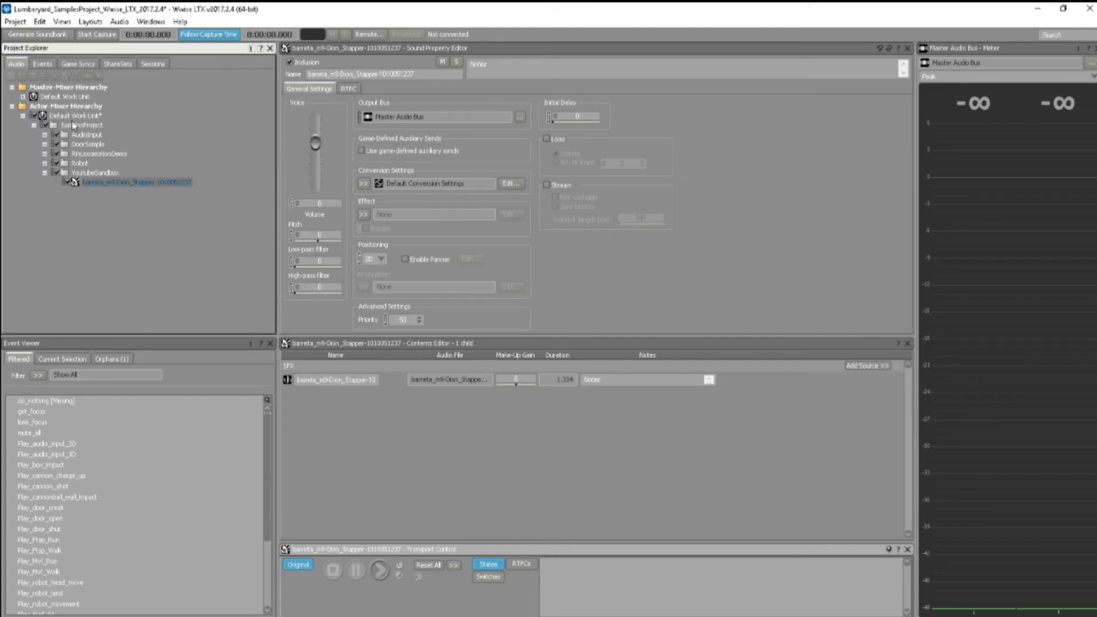
# - Create a virtual folder named YoutubeSounds under the Default Work Unit of the Events hierarchy
pyautogui.click(41, 64)
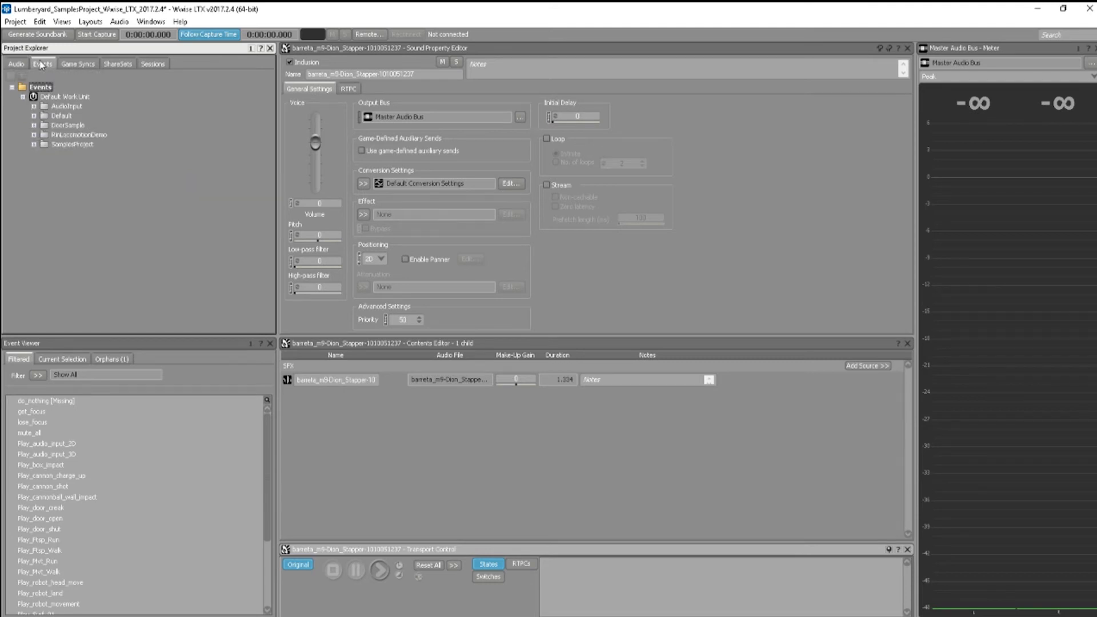
pyautogui.click(34, 144)
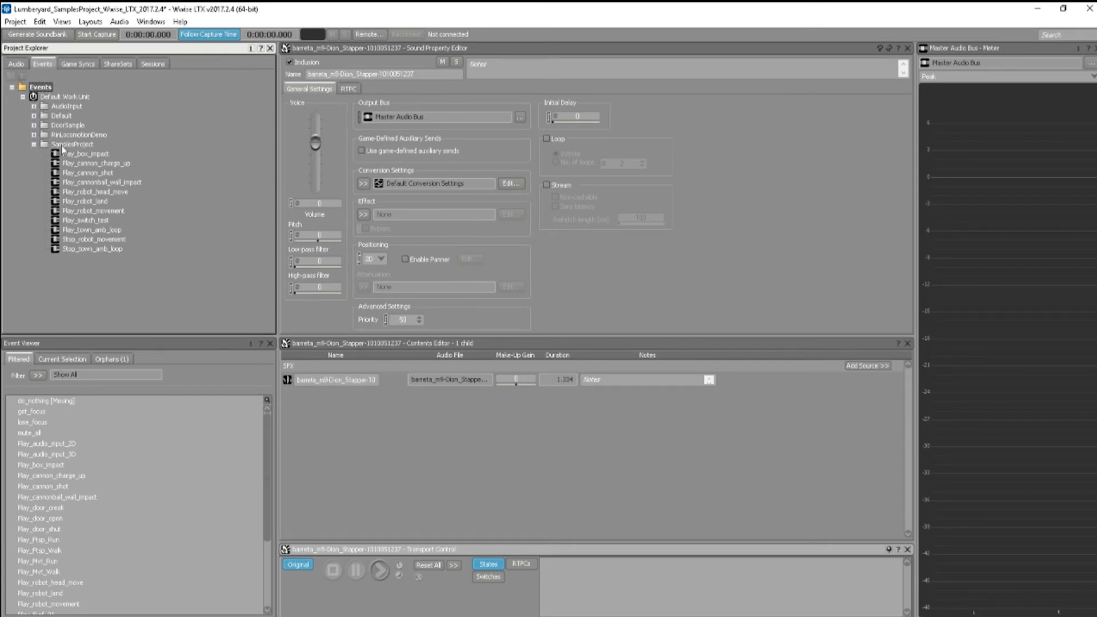
pyautogui.click(34, 145)
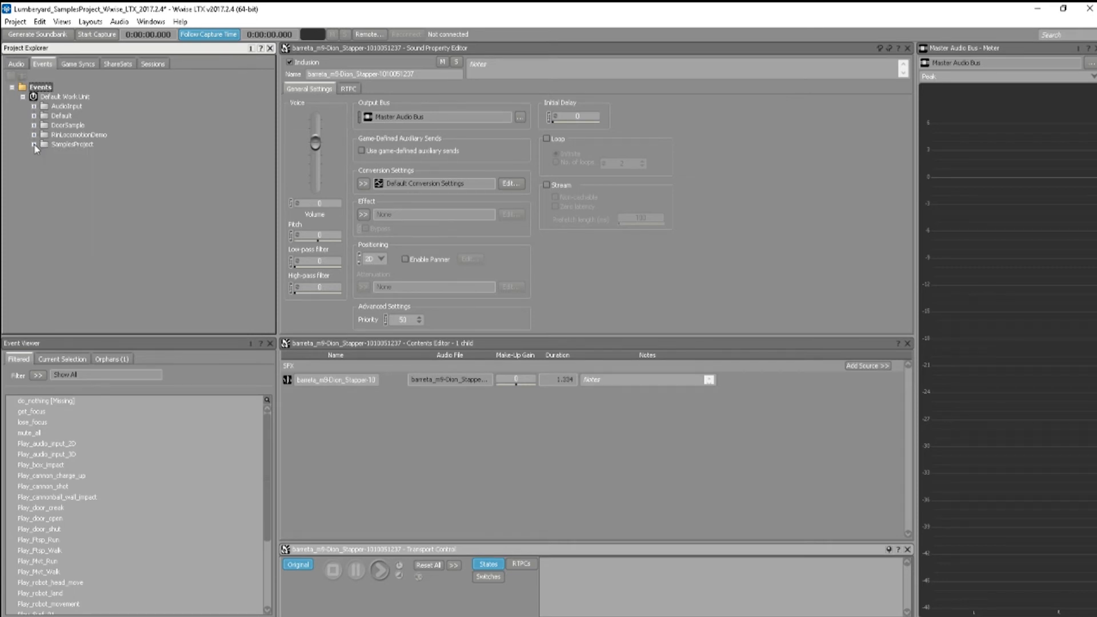
pyautogui.rightClick(60, 100)
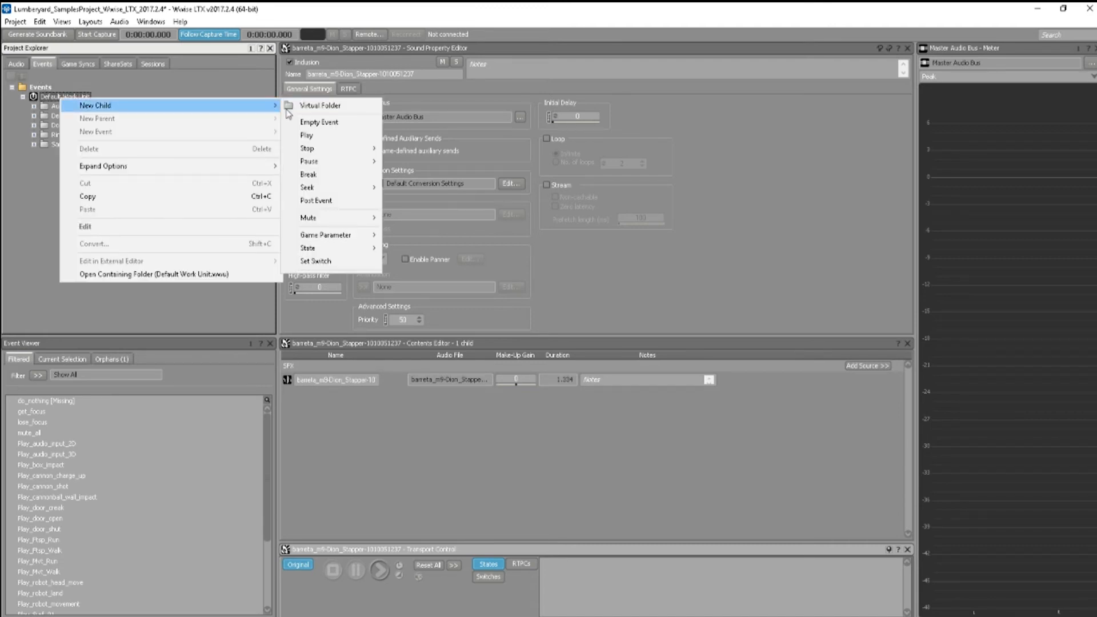
pyautogui.click(300, 109)
pyautogui.write('Youtube')
pyautogui.write('Sounds')
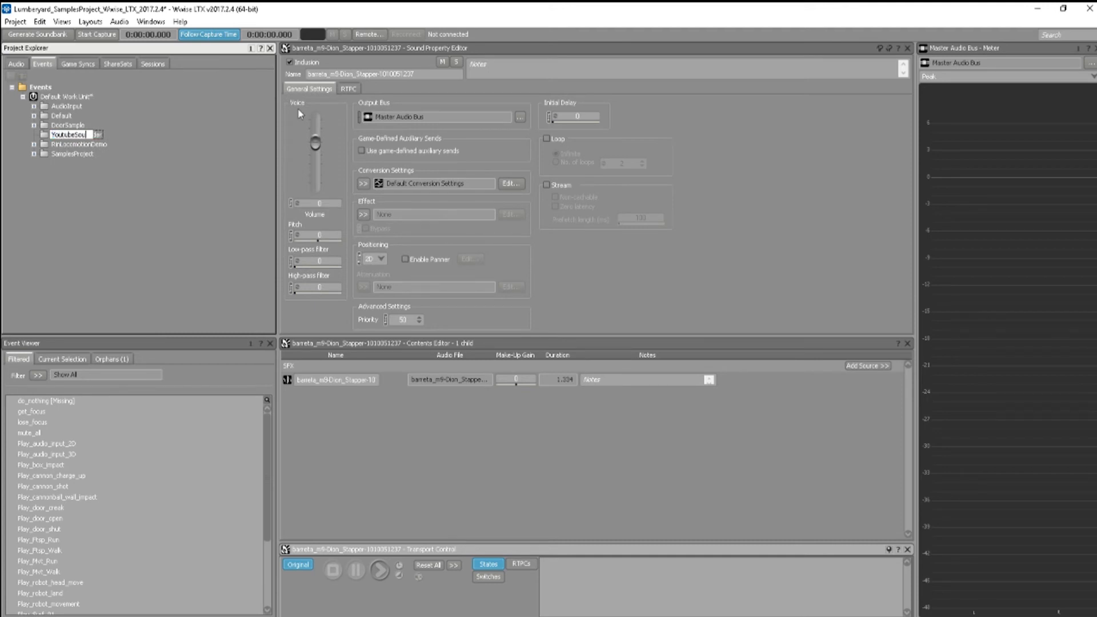
pyautogui.press('Return')
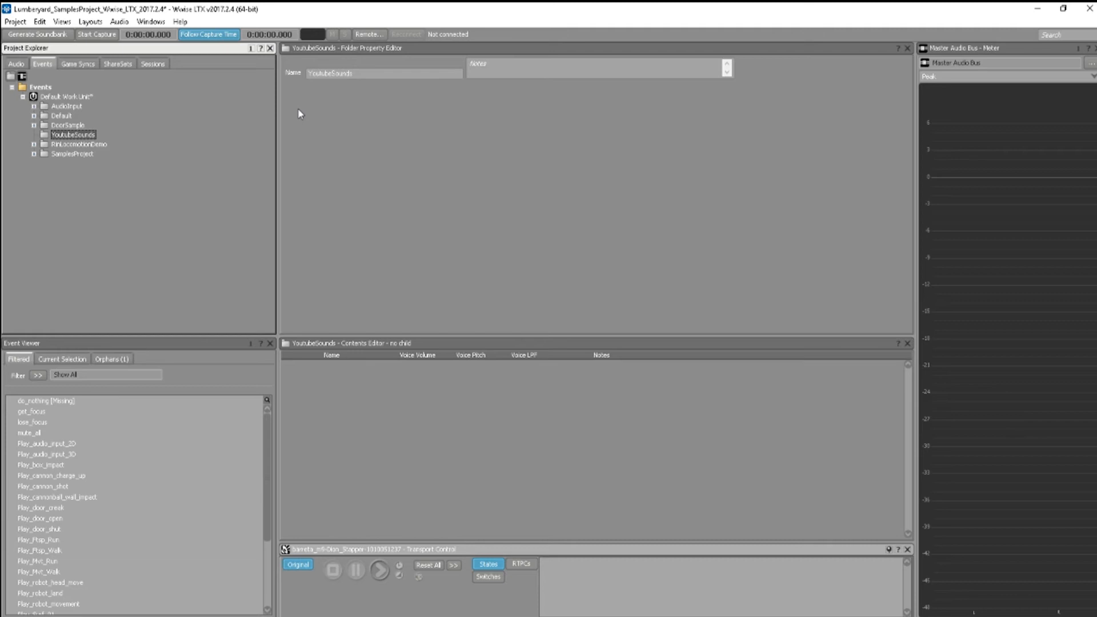
# - Add a Play event named Gunshot to the YoutubeSounds folder
pyautogui.rightClick(76, 138)
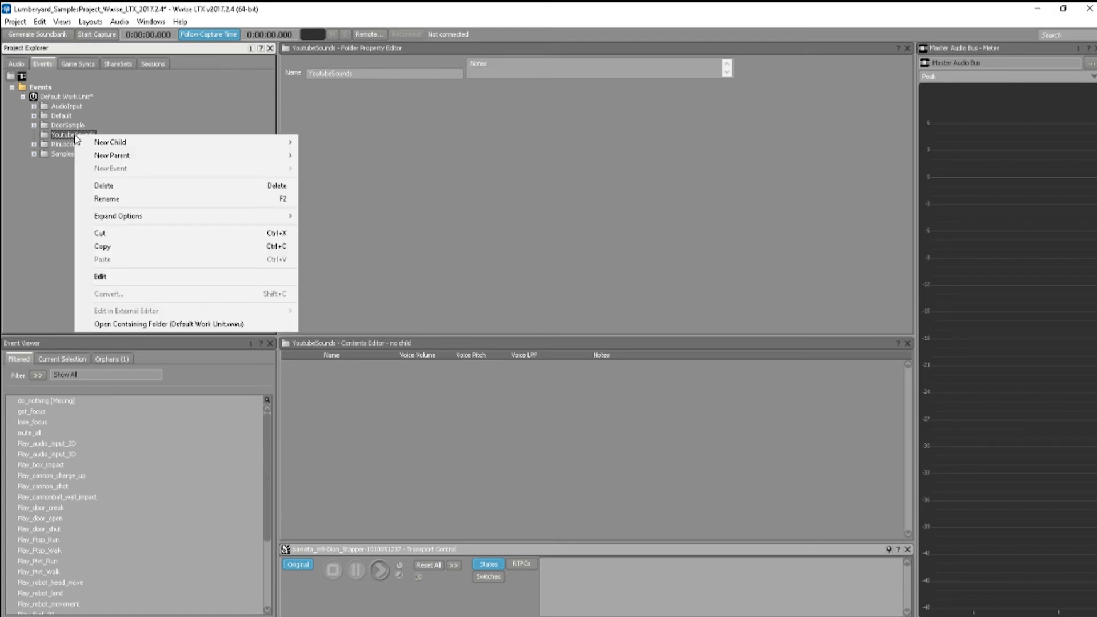
pyautogui.moveTo(292, 147)
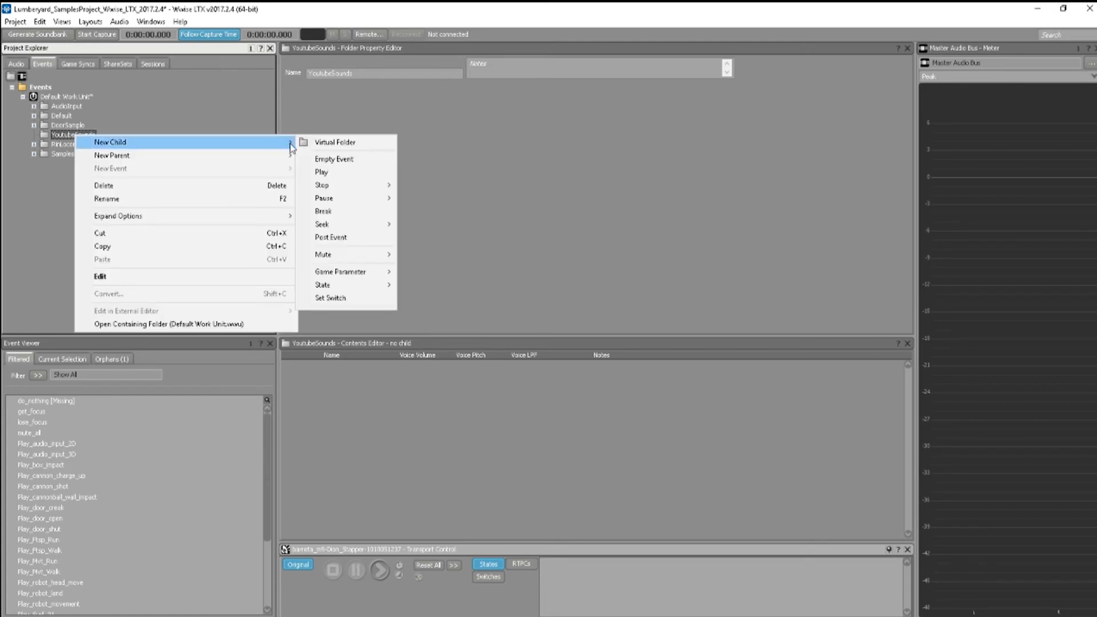
pyautogui.click(349, 172)
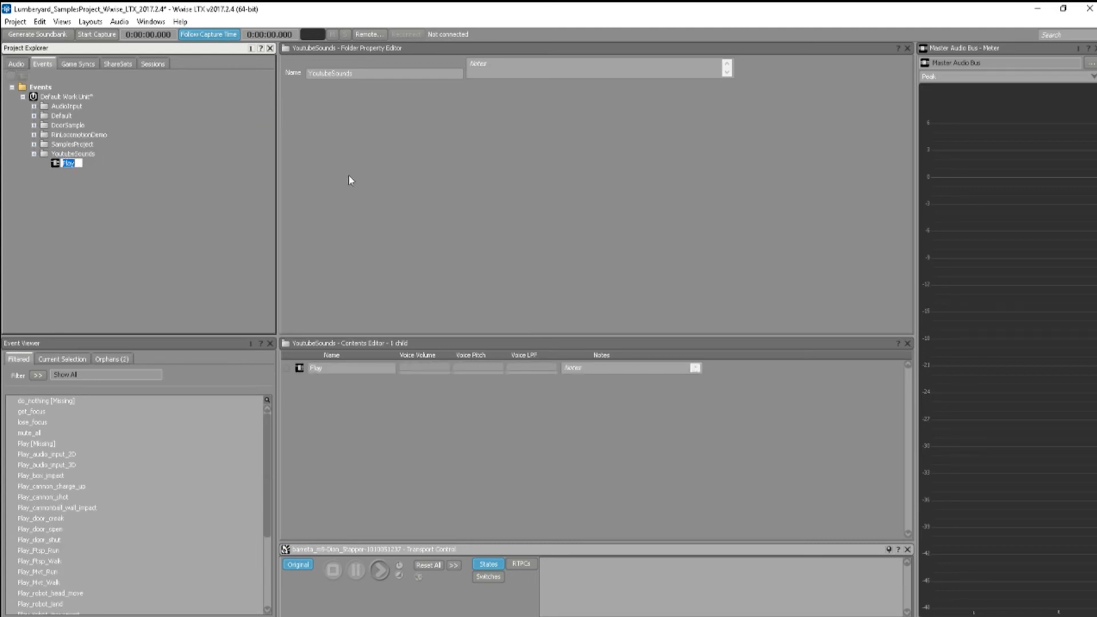
pyautogui.write('Gunshot')
pyautogui.press('Return')
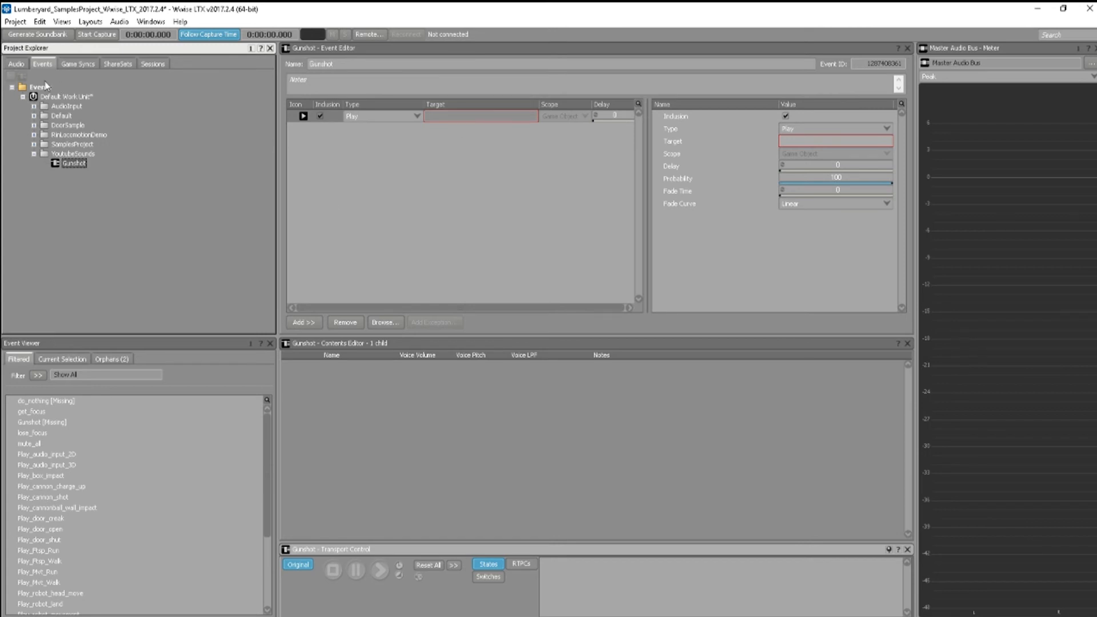
# - Assign the imported barreta_m9 sound as the target of the Gunshot event's Play action and preview the sound
pyautogui.click(16, 64)
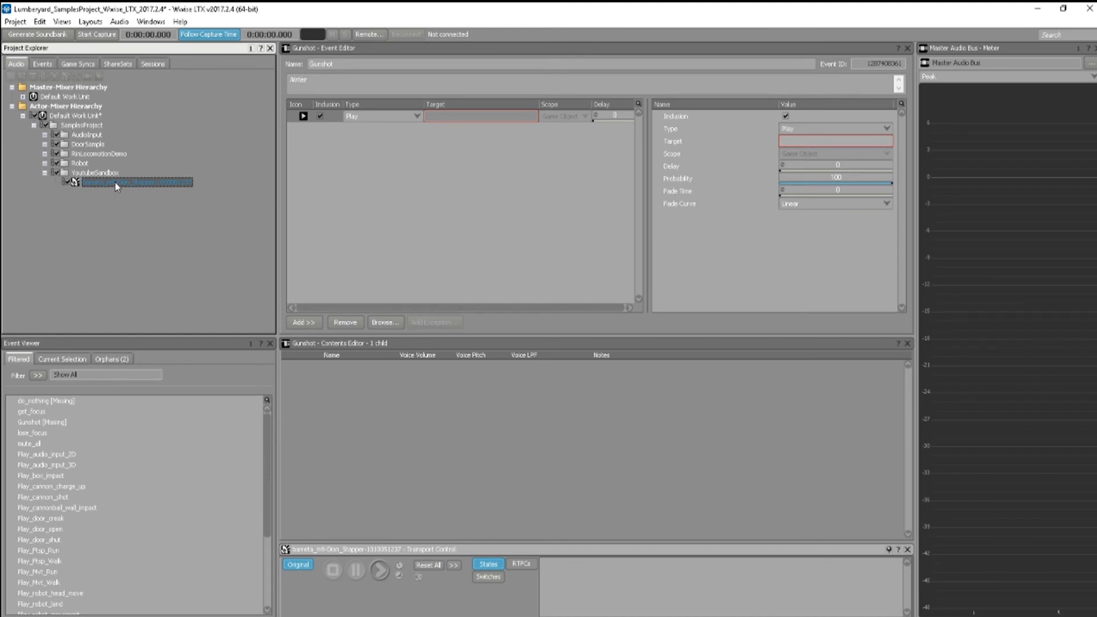
pyautogui.moveTo(115, 183); pyautogui.dragTo(465, 109)
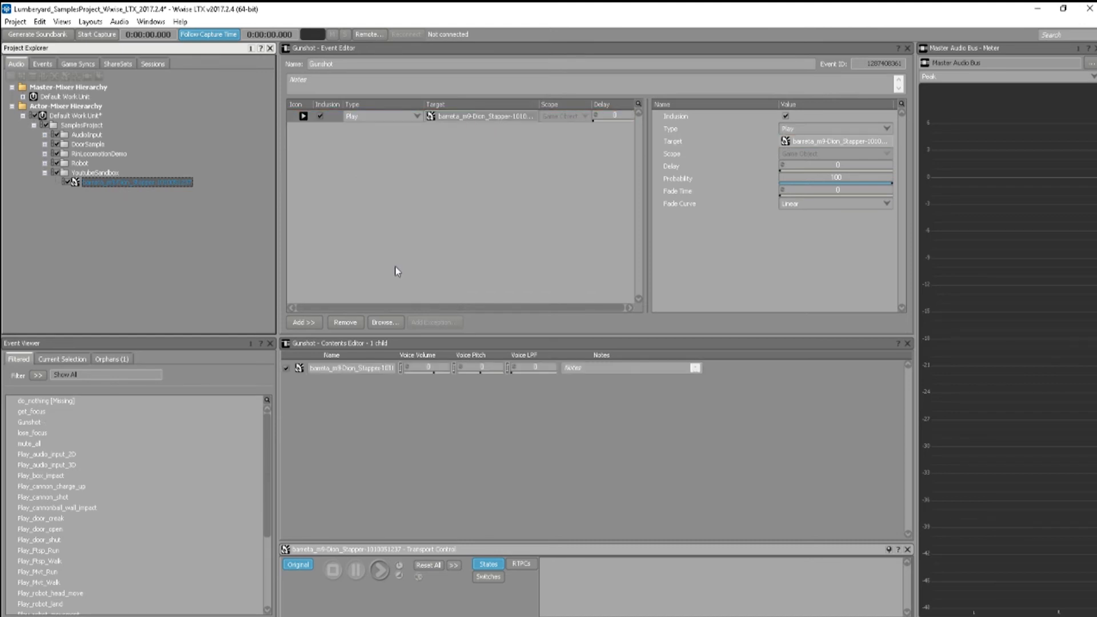
pyautogui.click(380, 571)
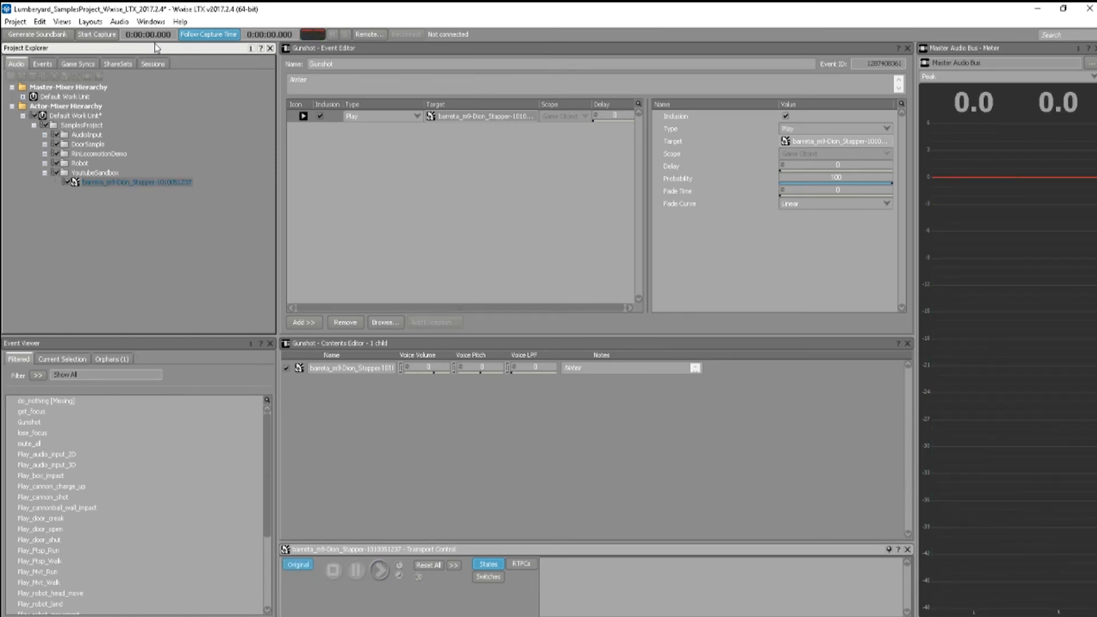
# - Save the project and generate its SoundBanks, closing the generation report
pyautogui.click(43, 64)
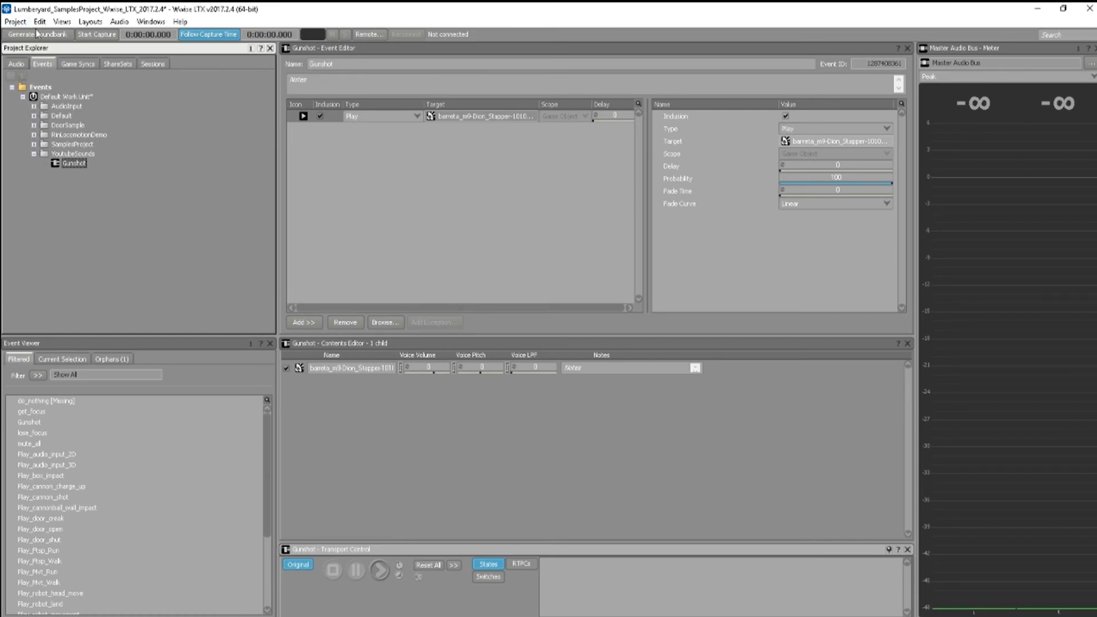
pyautogui.click(16, 21)
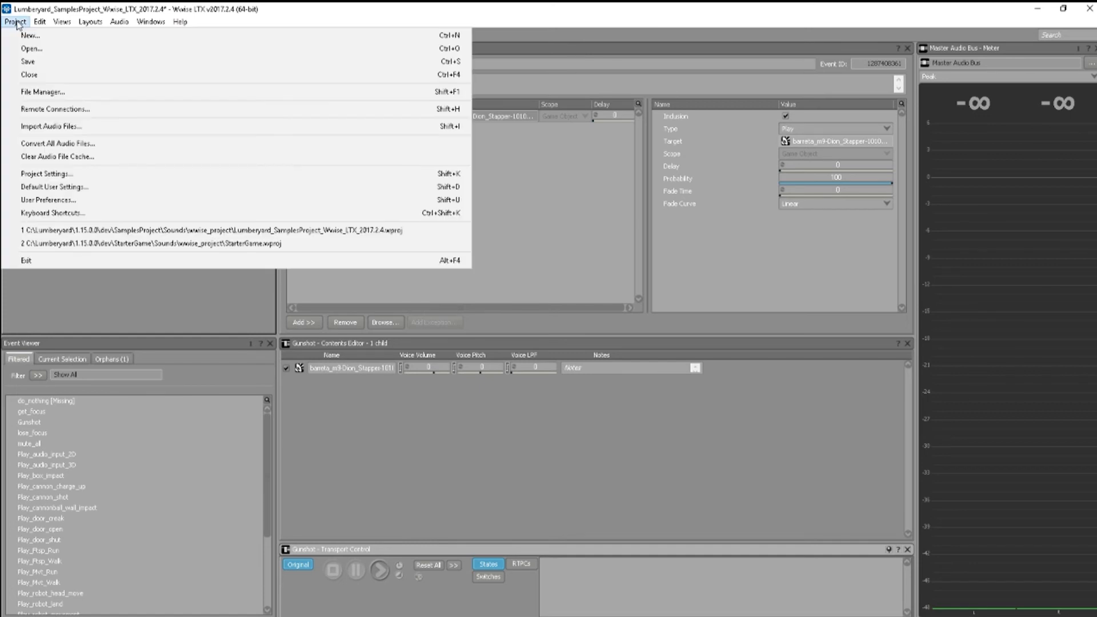
pyautogui.click(24, 64)
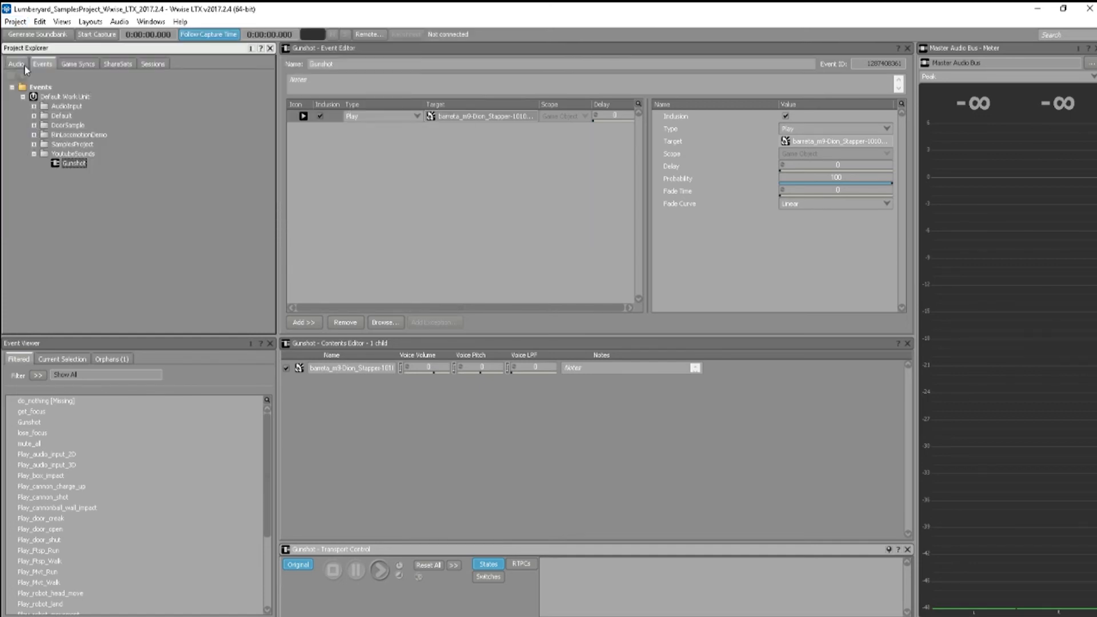
pyautogui.click(40, 35)
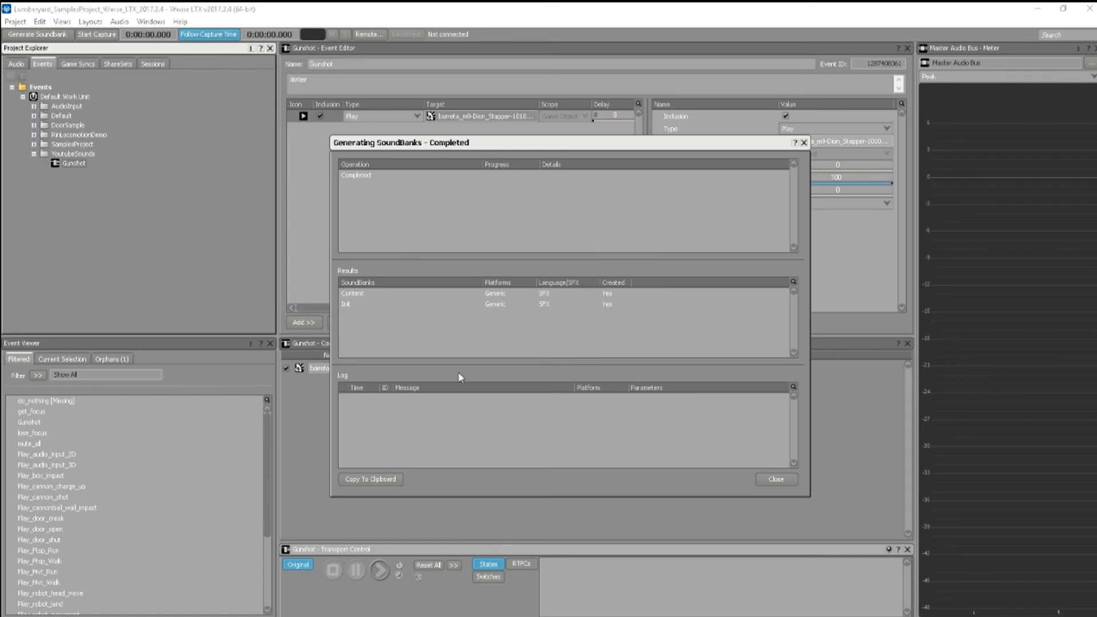
pyautogui.click(788, 481)
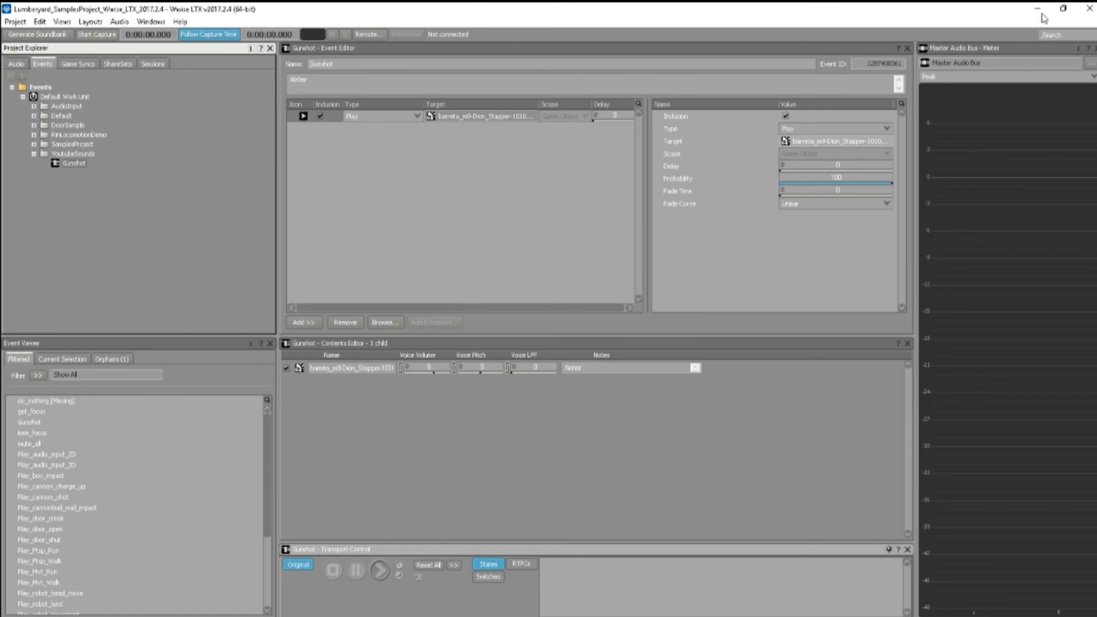
# - Switch from Wwise to Lumberyard Editor and open the Audio Controls Editor, widening its Wwise Controls pane to show full control names
pyautogui.click(1092, 10)
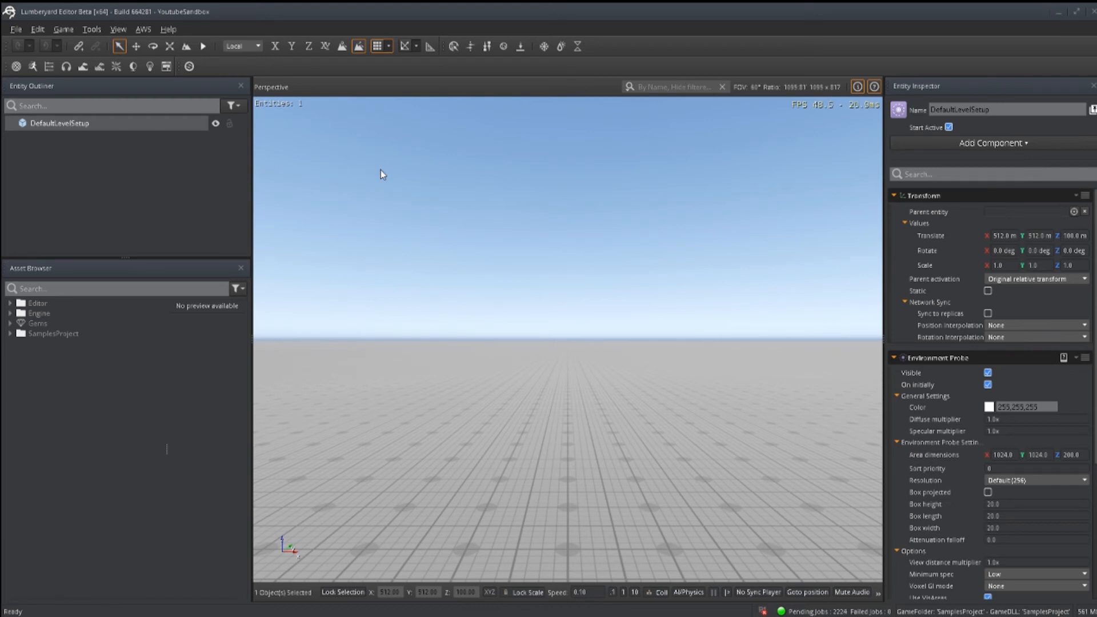
pyautogui.click(93, 29)
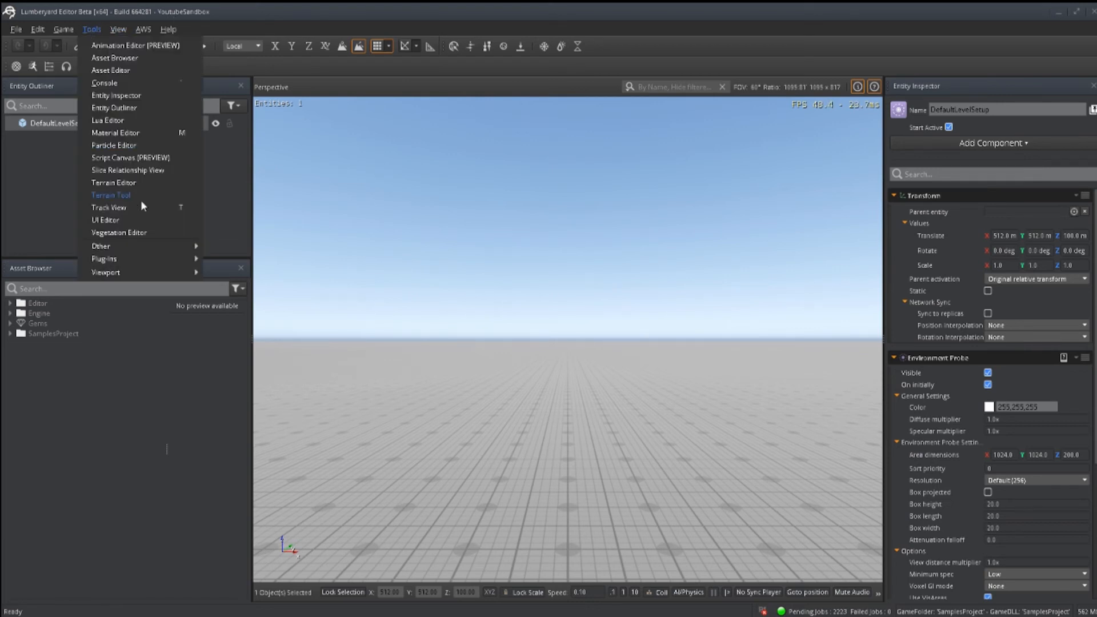
pyautogui.moveTo(176, 251)
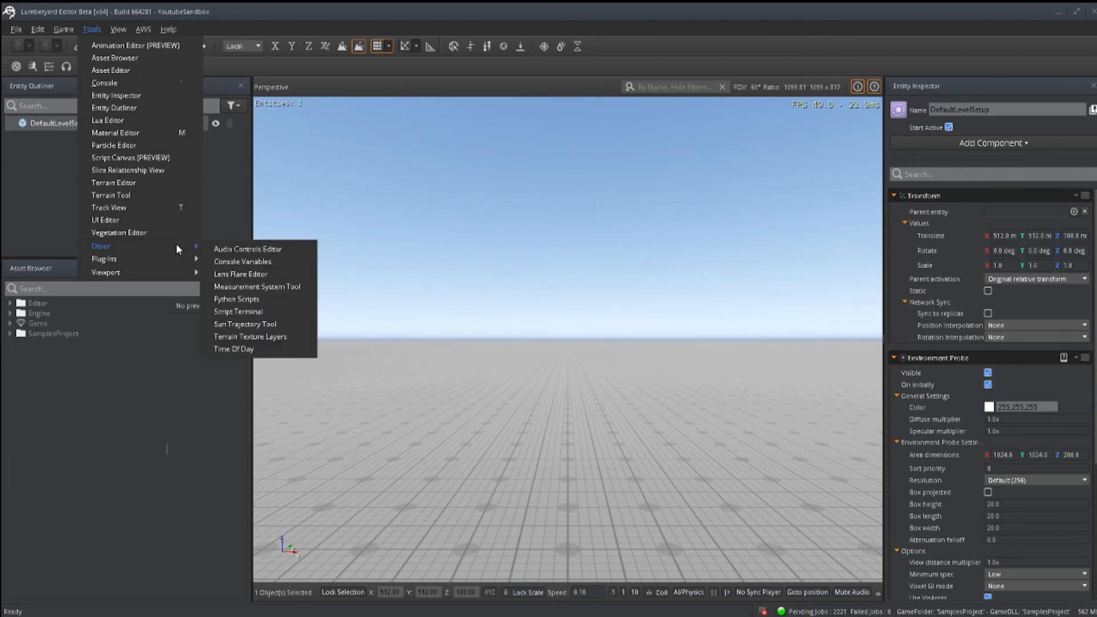
pyautogui.click(251, 255)
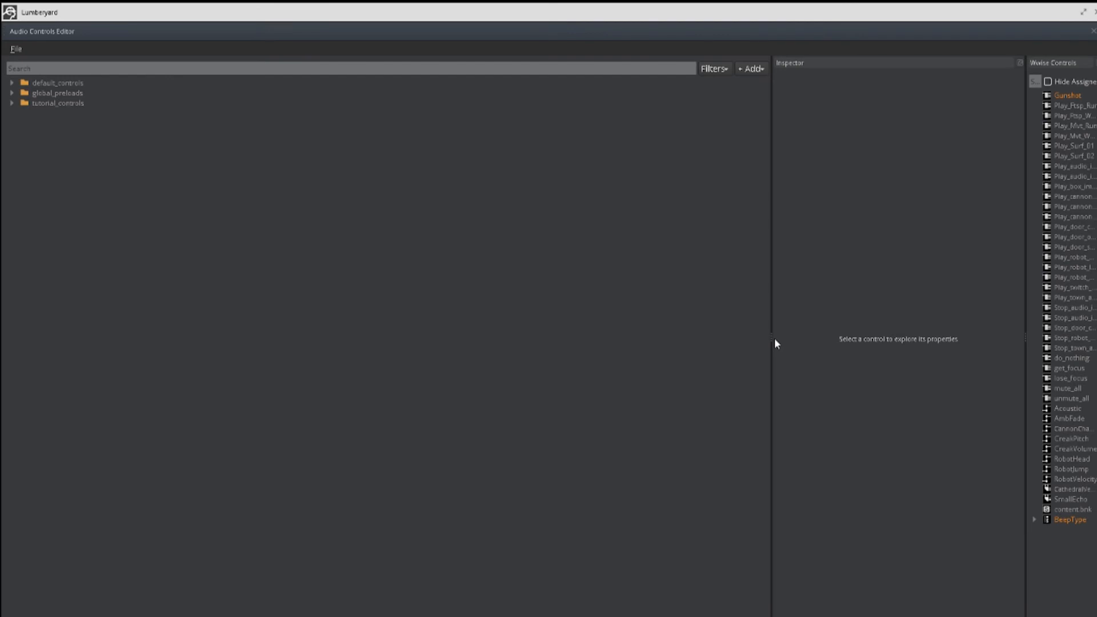
pyautogui.moveTo(772, 336); pyautogui.dragTo(247, 327)
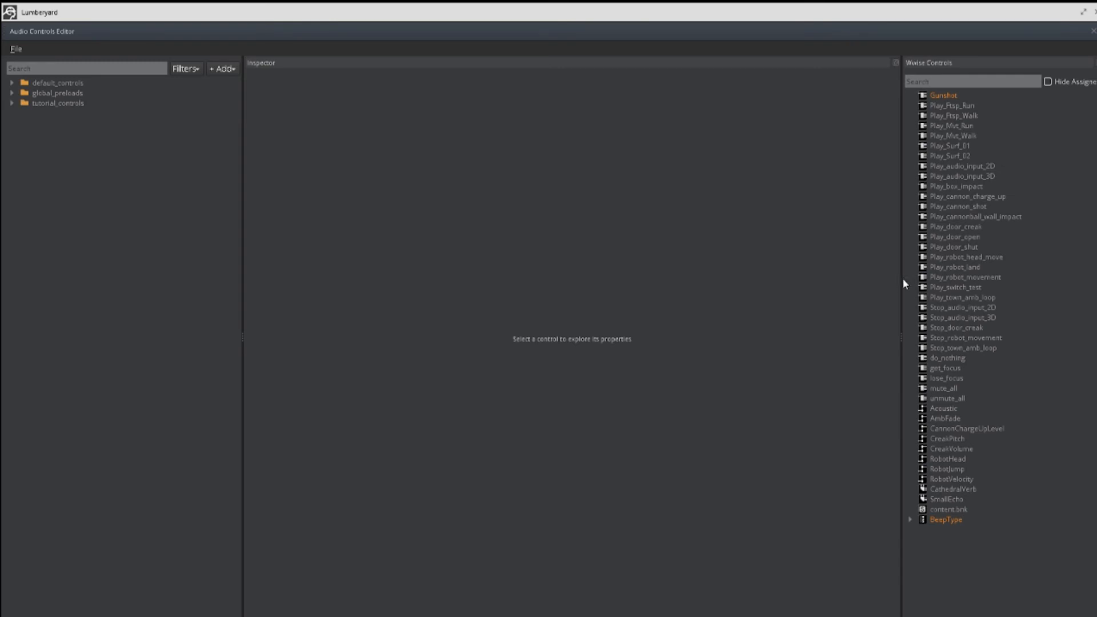
pyautogui.moveTo(899, 276); pyautogui.dragTo(453, 299)
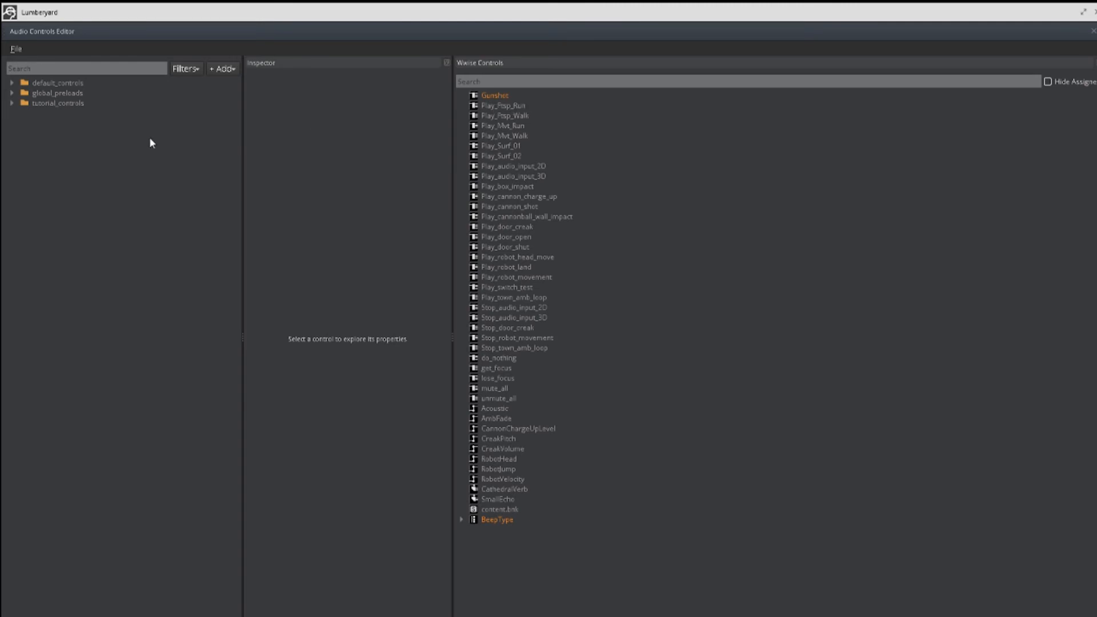
# - Create a top-level folder named WeaponSounds in the audio controls list
pyautogui.rightClick(32, 116)
pyautogui.moveTo(60, 123)
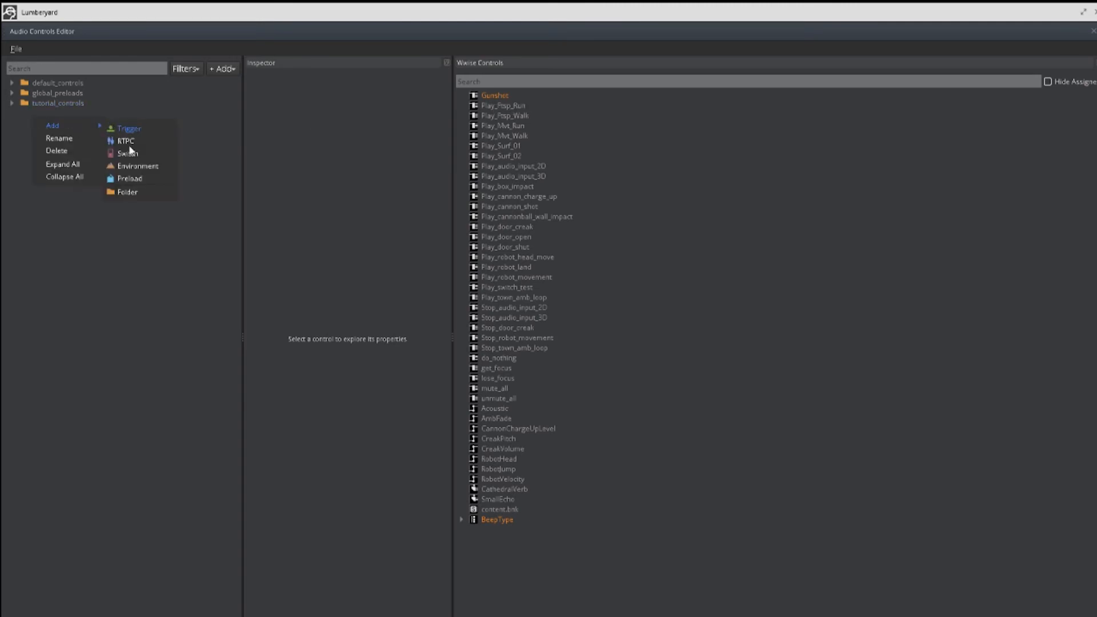
pyautogui.click(128, 194)
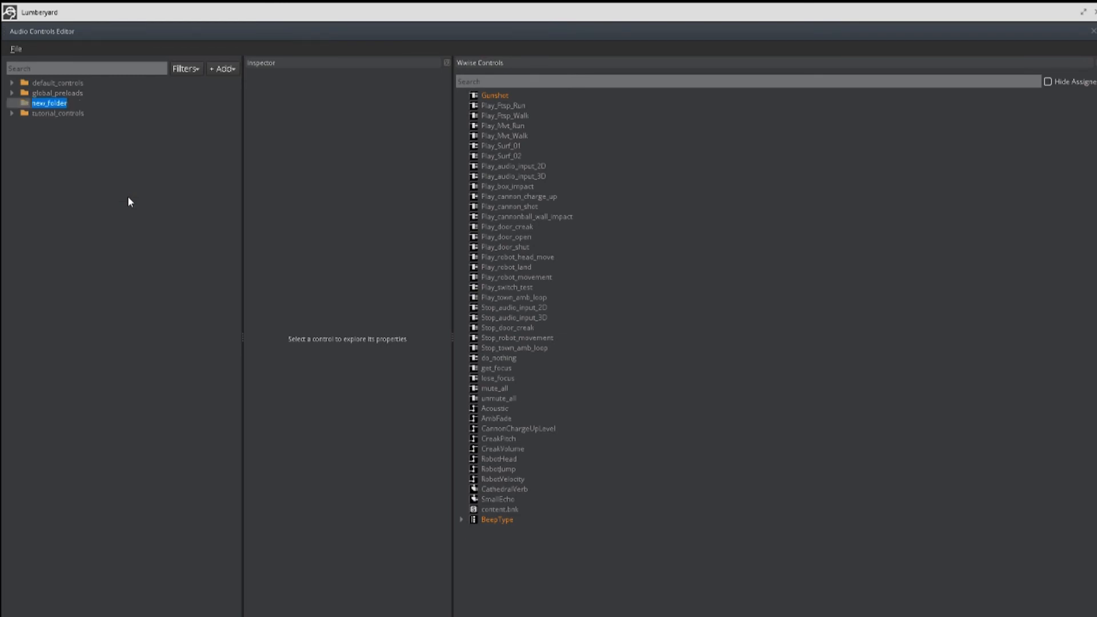
pyautogui.write('WeaponSD')
pyautogui.press('BackSpace')
pyautogui.write('ounds')
pyautogui.press('Return')
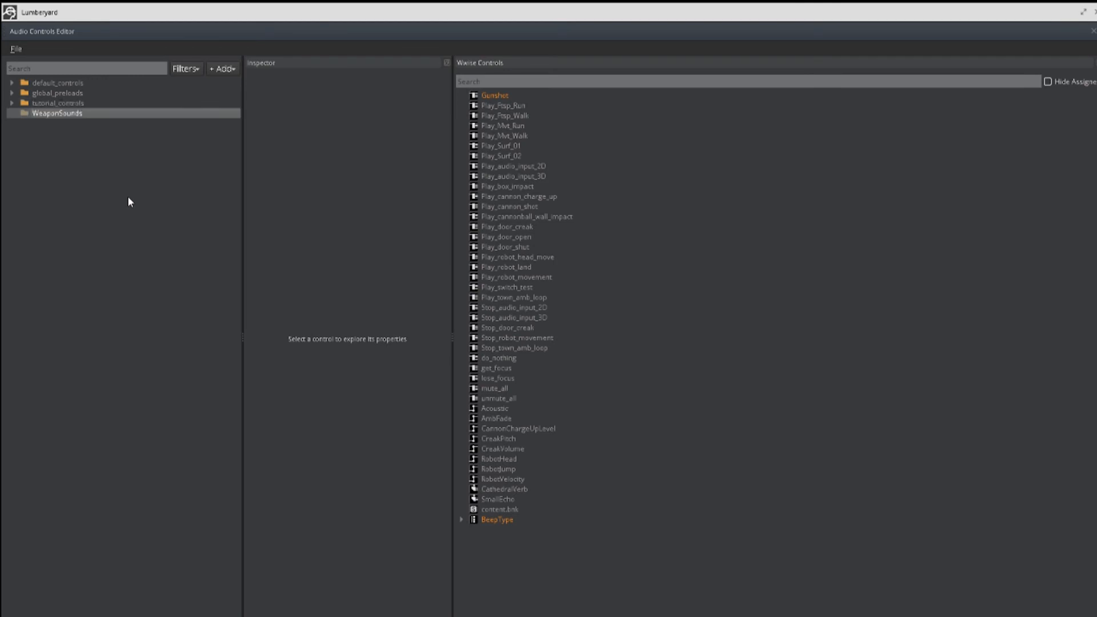
# - Add a trigger named M9_Gunshot to the WeaponSounds folder
pyautogui.rightClick(60, 115)
pyautogui.moveTo(123, 125)
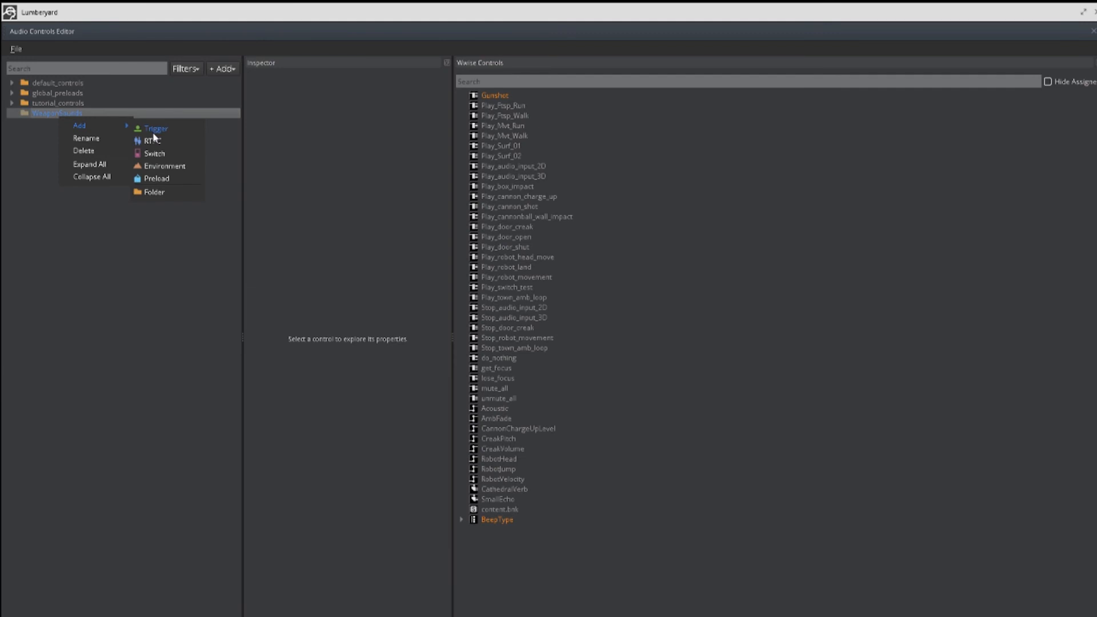
pyautogui.click(153, 134)
pyautogui.write('M9')
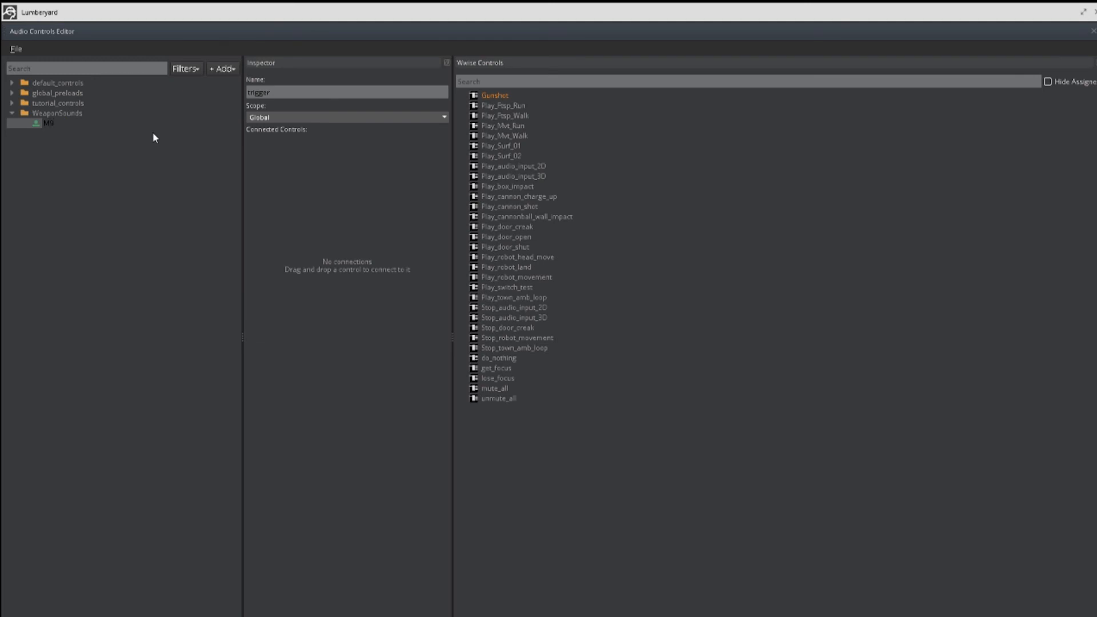
pyautogui.write('_Gunshot')
pyautogui.press('Return')
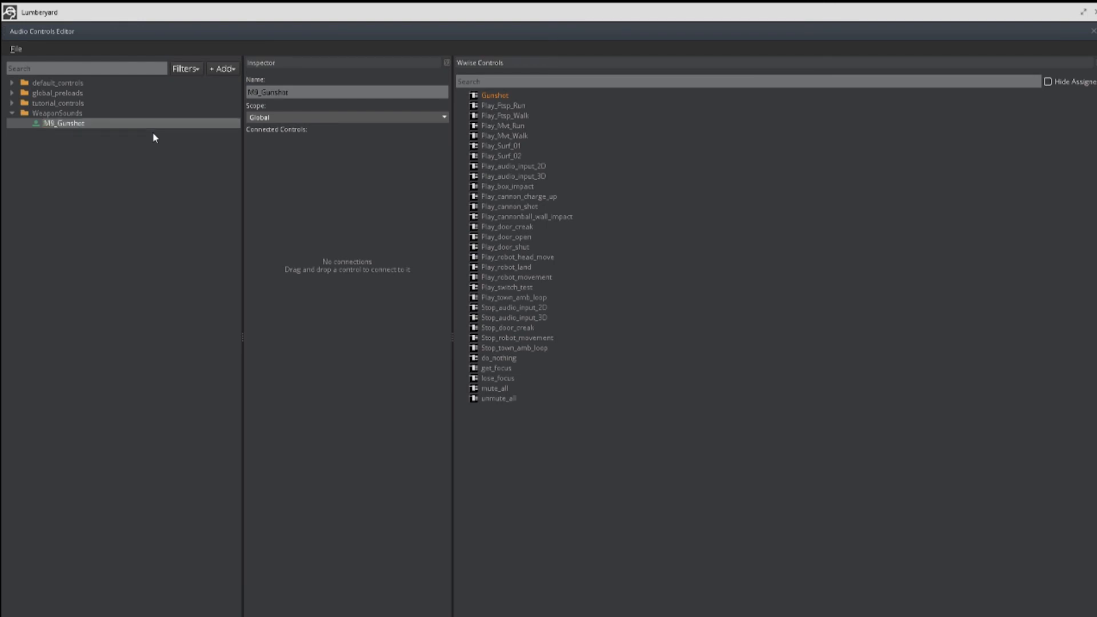
# - Connect the Wwise Gunshot event to the M9_Gunshot trigger and save all audio controls
pyautogui.moveTo(493, 93); pyautogui.dragTo(335, 192)
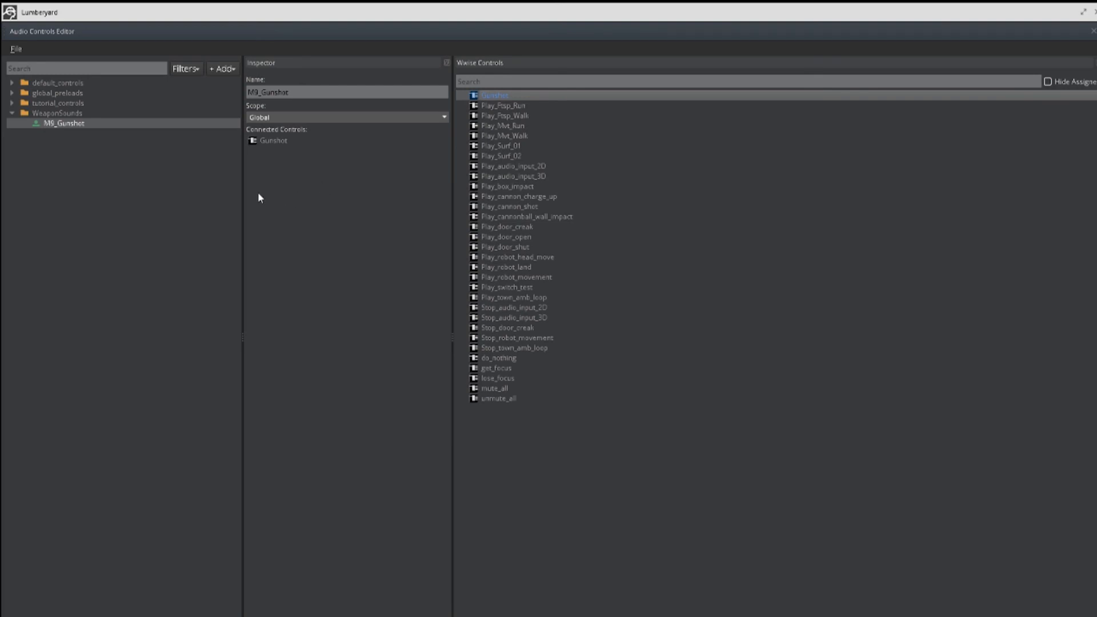
pyautogui.click(79, 124)
pyautogui.click(15, 50)
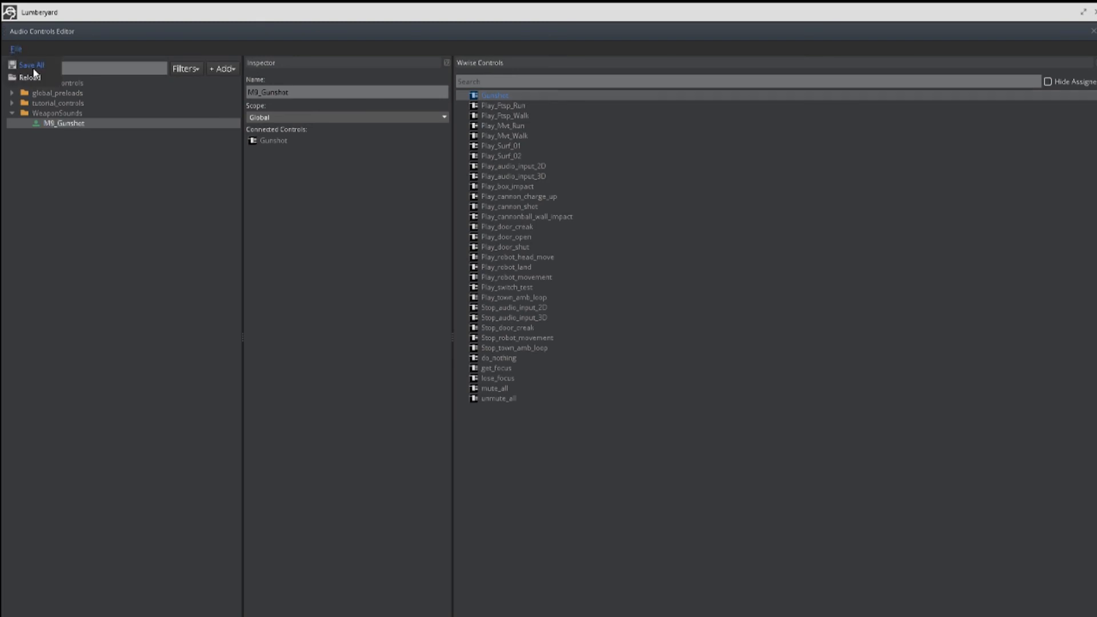
pyautogui.click(35, 68)
pyautogui.rightClick(71, 125)
pyautogui.click(88, 134)
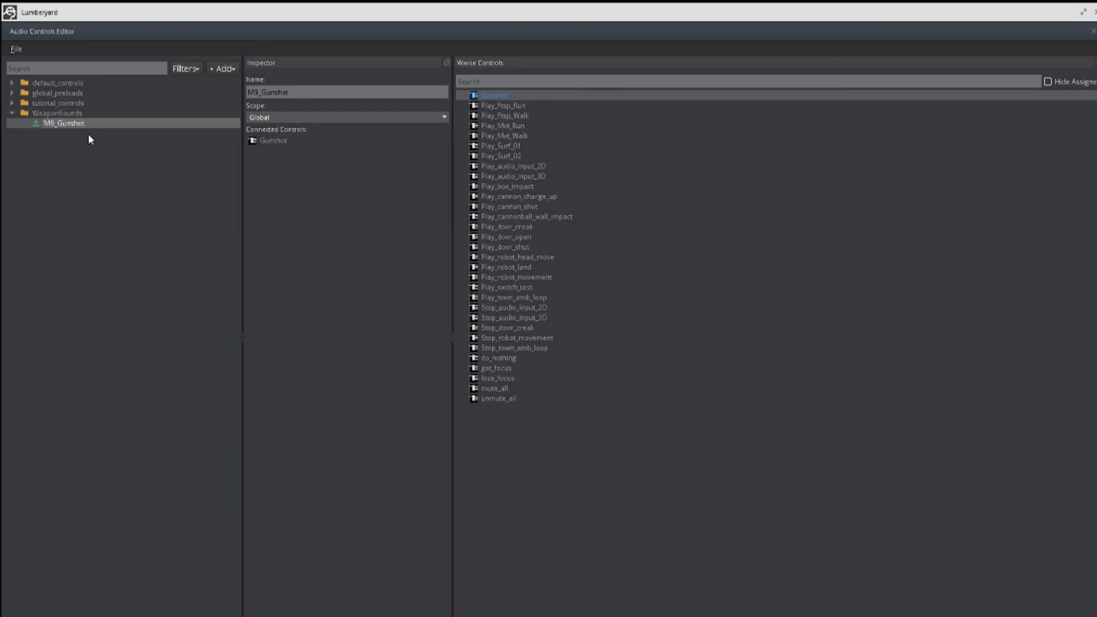